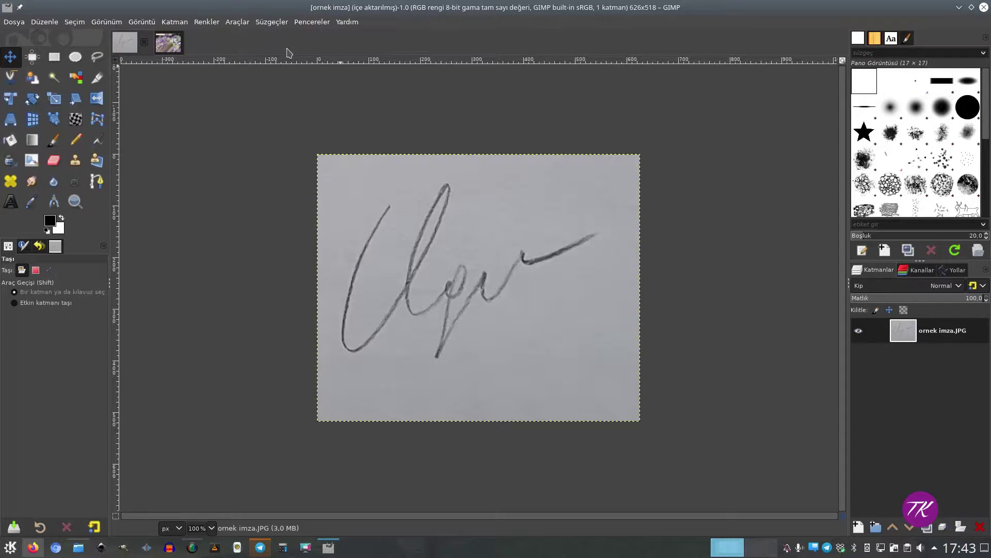
# - After glancing at the wisteria photo, add a transparent 626x518 Katman layer above the signature scan
pyautogui.click(164, 49)
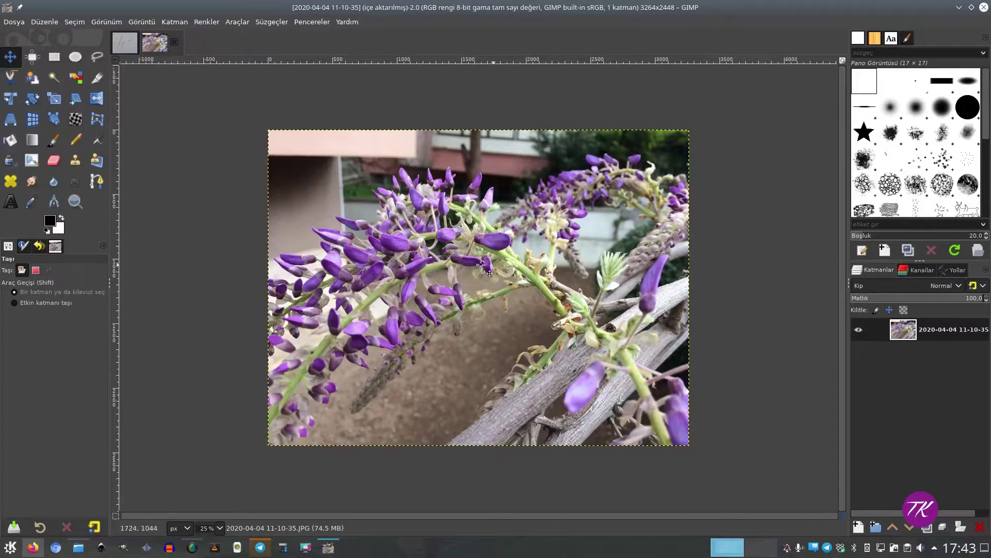
pyautogui.click(125, 44)
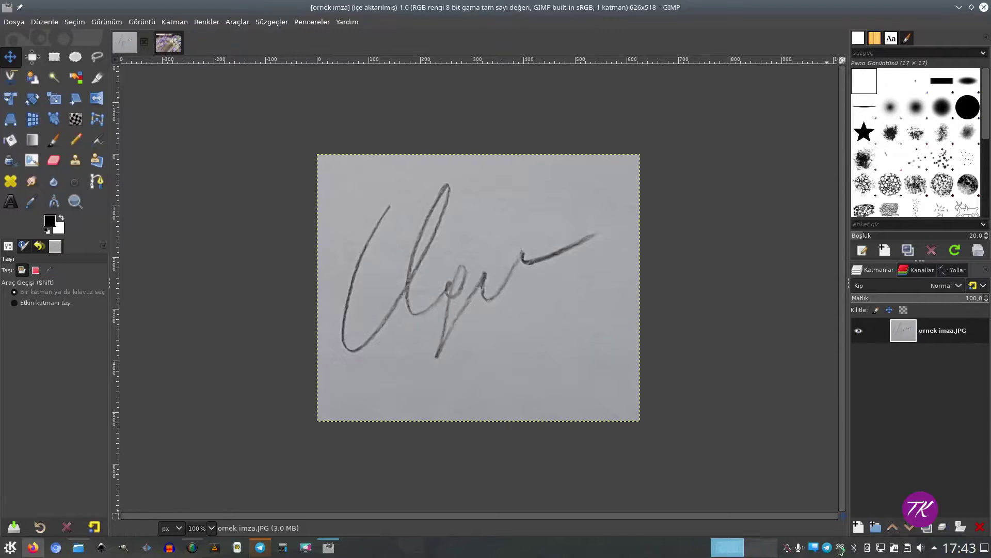
pyautogui.click(859, 528)
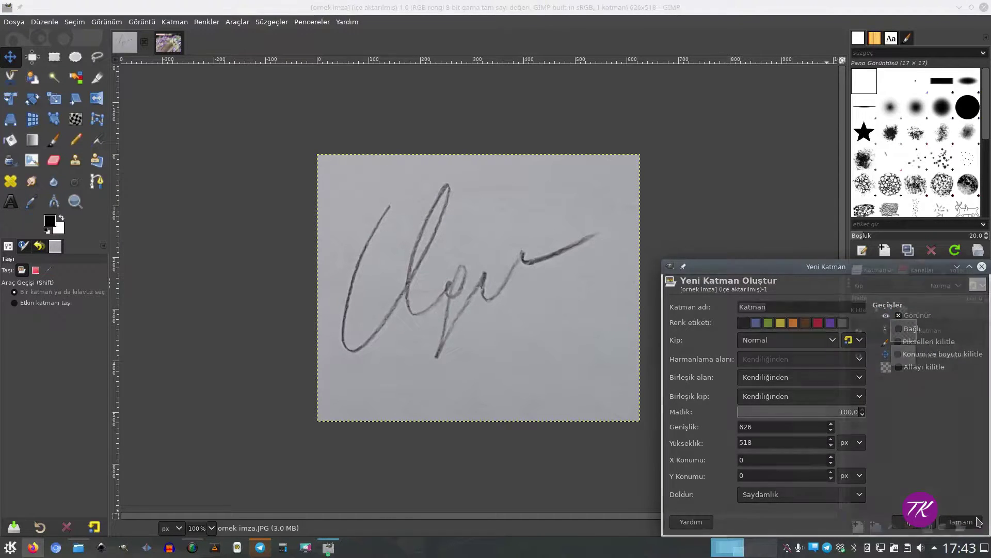
pyautogui.click(960, 522)
pyautogui.click(97, 180)
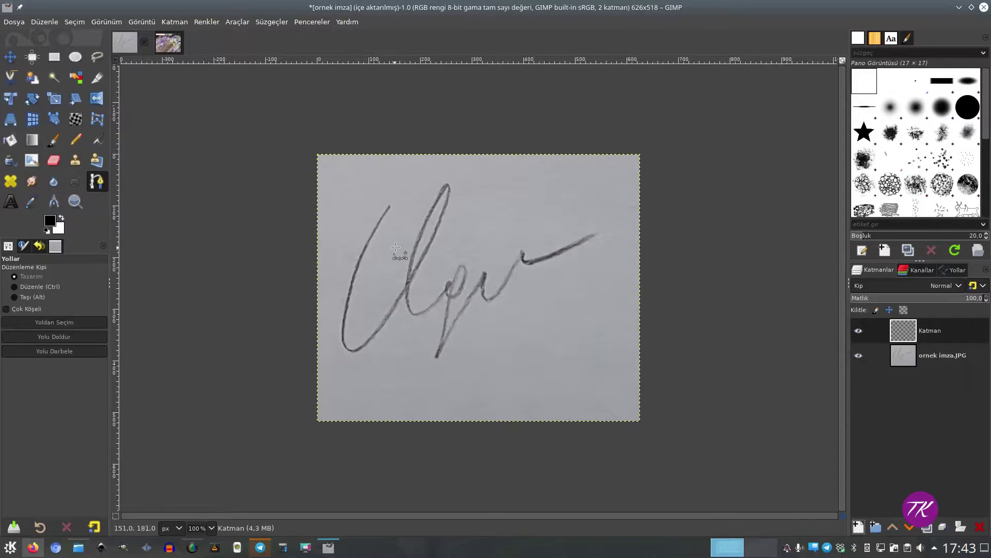
pyautogui.scroll(1, 364, 248)
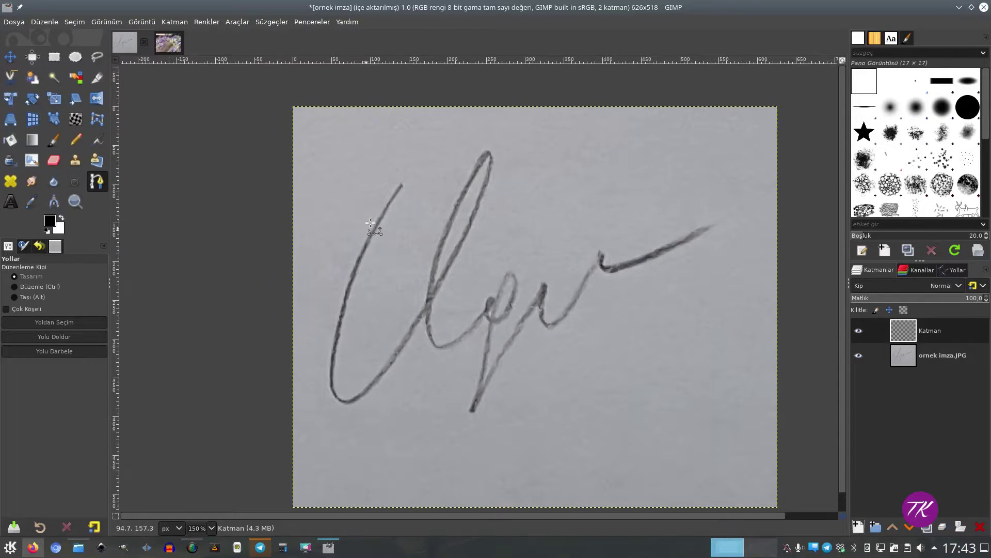
# - Place path anchors along the signature's first stroke, tall loop and small loop
pyautogui.click(401, 185)
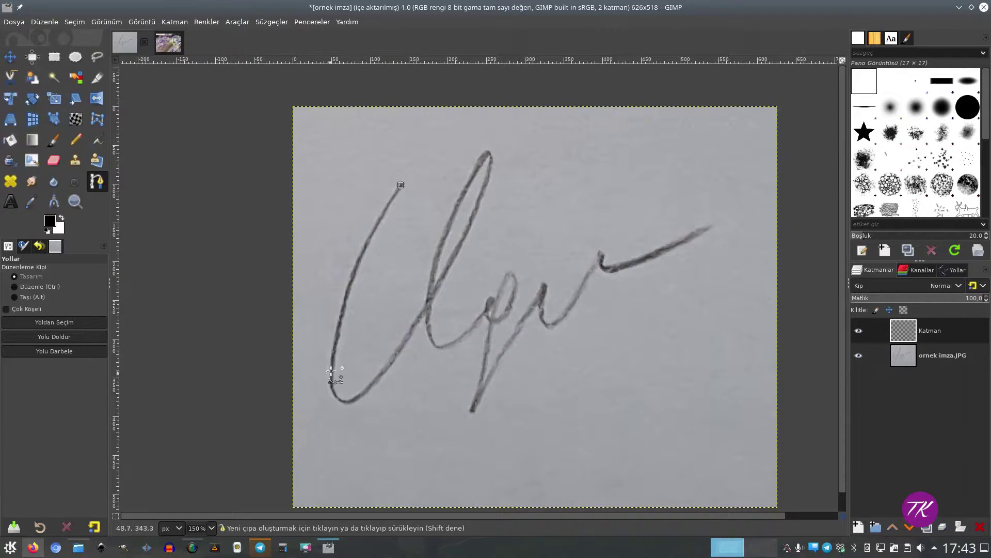
pyautogui.moveTo(331, 367)
pyautogui.mouseDown()
pyautogui.moveTo(338, 408)
pyautogui.moveTo(392, 377)
pyautogui.mouseUp()
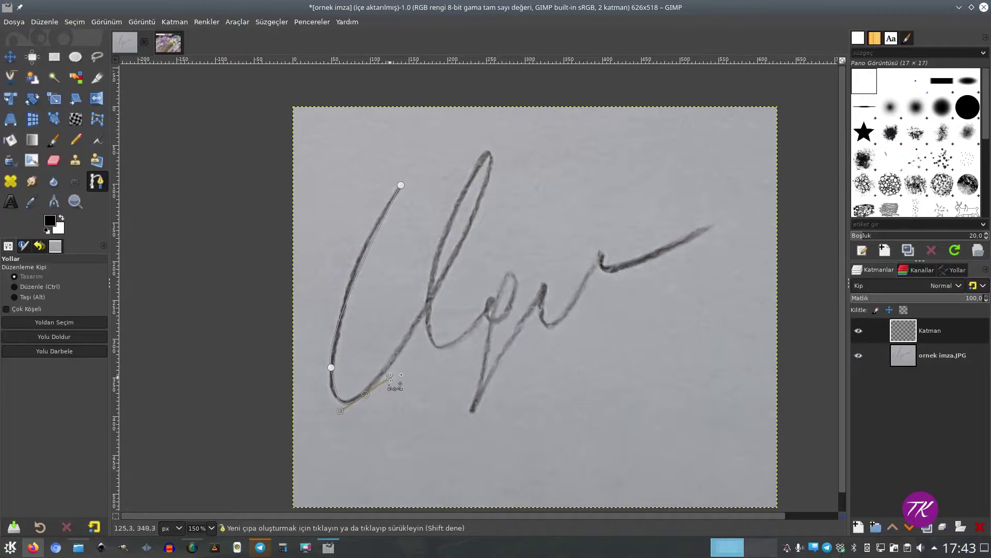
pyautogui.moveTo(488, 183); pyautogui.dragTo(439, 212)
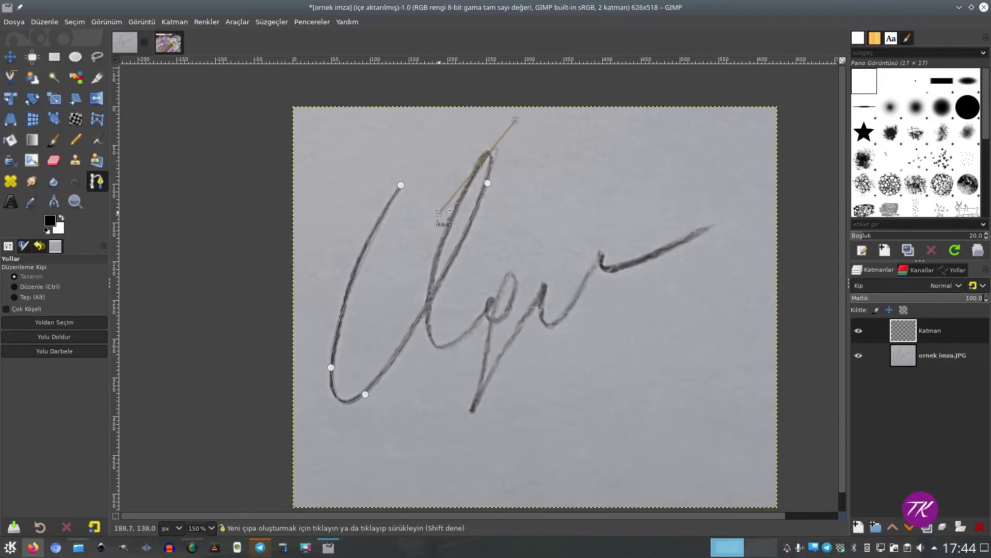
pyautogui.click(429, 323)
pyautogui.moveTo(465, 336); pyautogui.dragTo(514, 304)
pyautogui.click(488, 298)
pyautogui.click(518, 281)
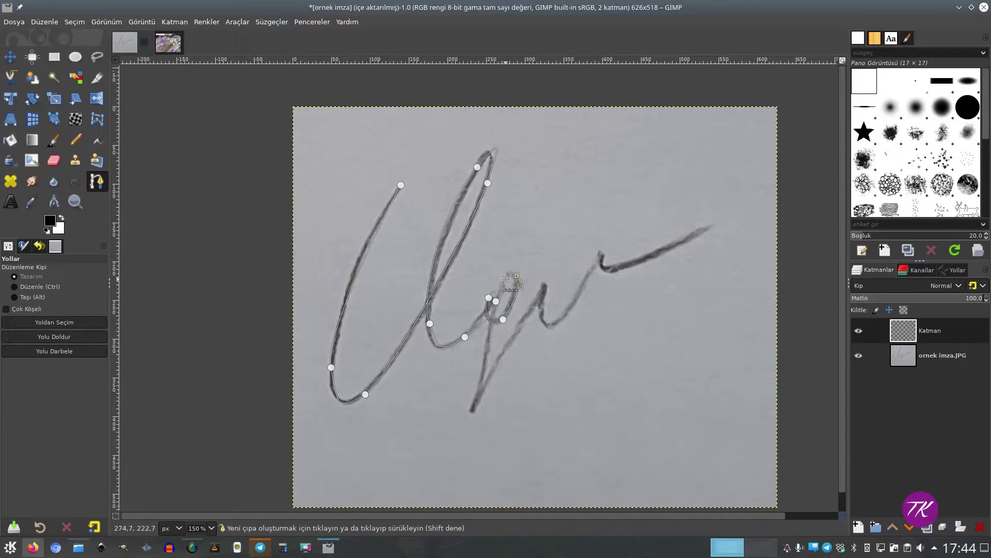
# - Extend the path down the descending stroke, up to the next letter and along the tail
pyautogui.moveTo(480, 378); pyautogui.dragTo(471, 404)
pyautogui.click(473, 413)
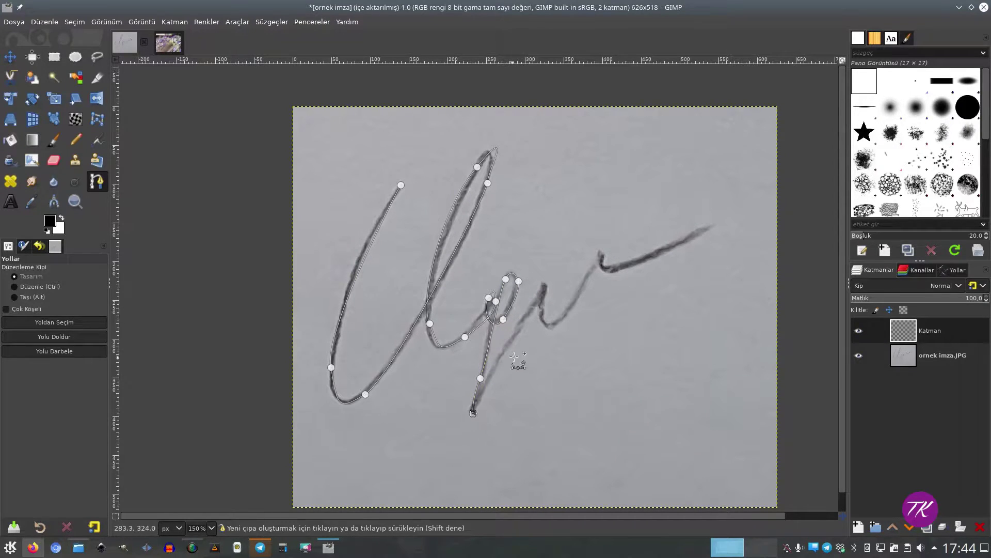
pyautogui.moveTo(542, 292); pyautogui.dragTo(627, 268)
pyautogui.click(561, 322)
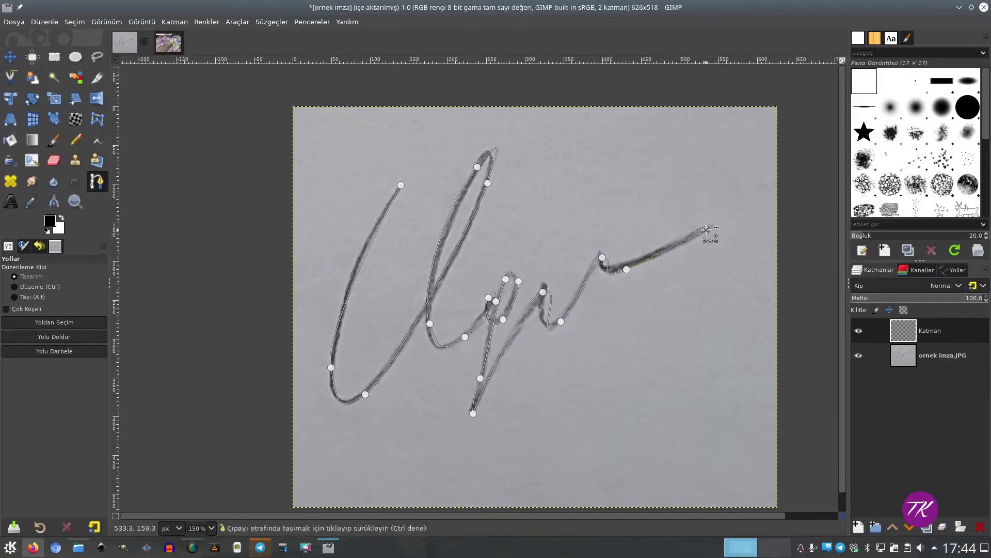
# - Zoom in and drag Bezier handles so the path rounds the tall loop's top
pyautogui.scroll(2, 313, 379)
pyautogui.moveTo(303, 330); pyautogui.dragTo(317, 410)
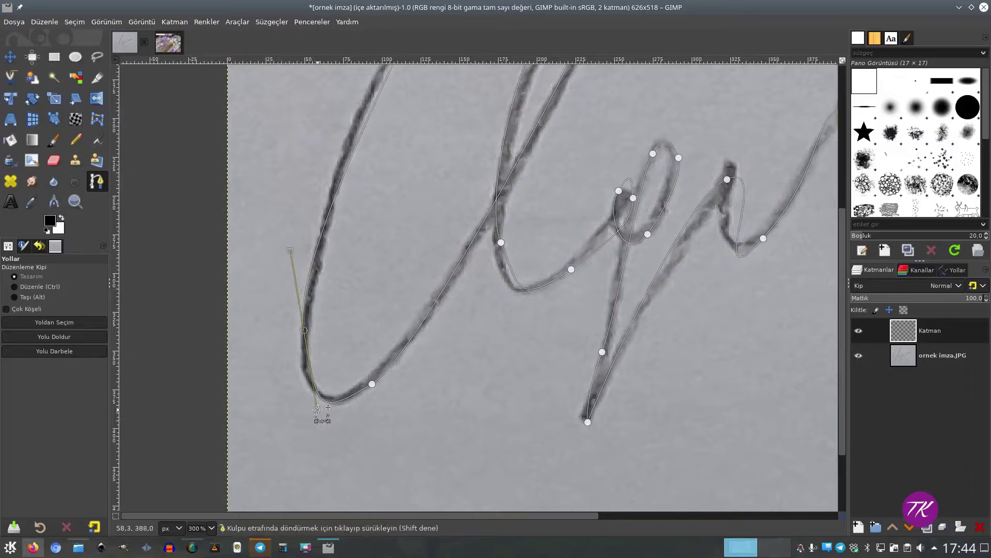
pyautogui.scroll(5, 508, 290)
pyautogui.scroll(1, 507, 289)
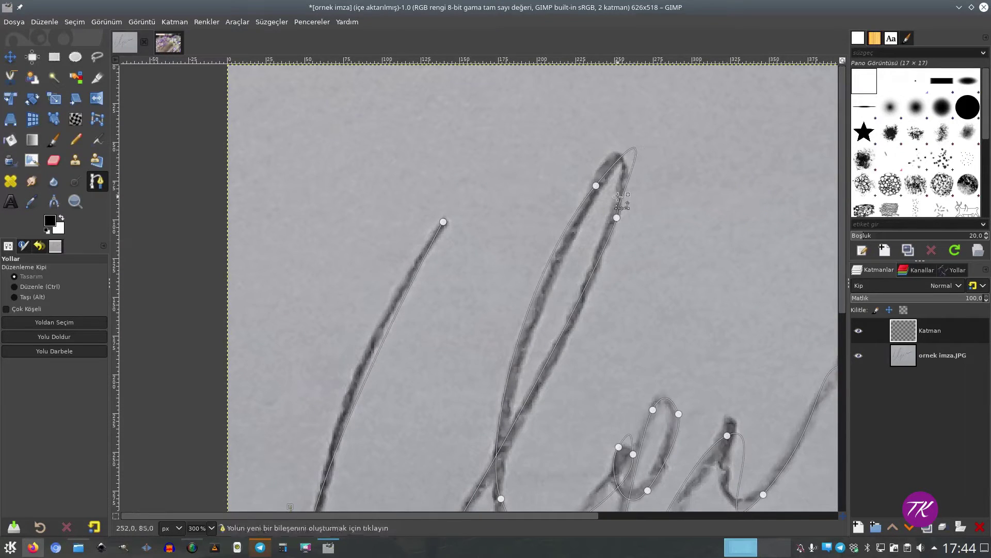
pyautogui.click(616, 218)
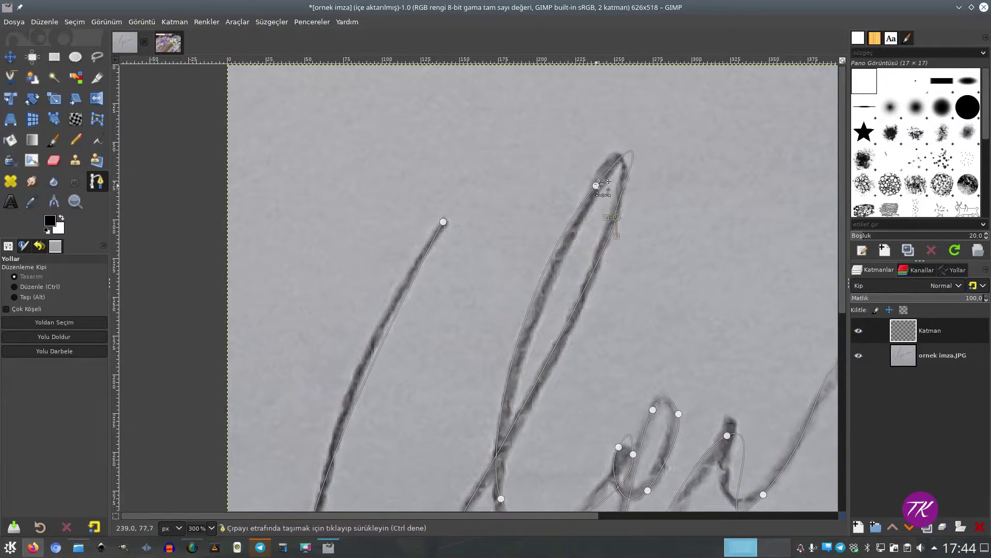
pyautogui.moveTo(597, 186)
pyautogui.mouseDown()
pyautogui.moveTo(672, 93)
pyautogui.moveTo(642, 106)
pyautogui.mouseUp()
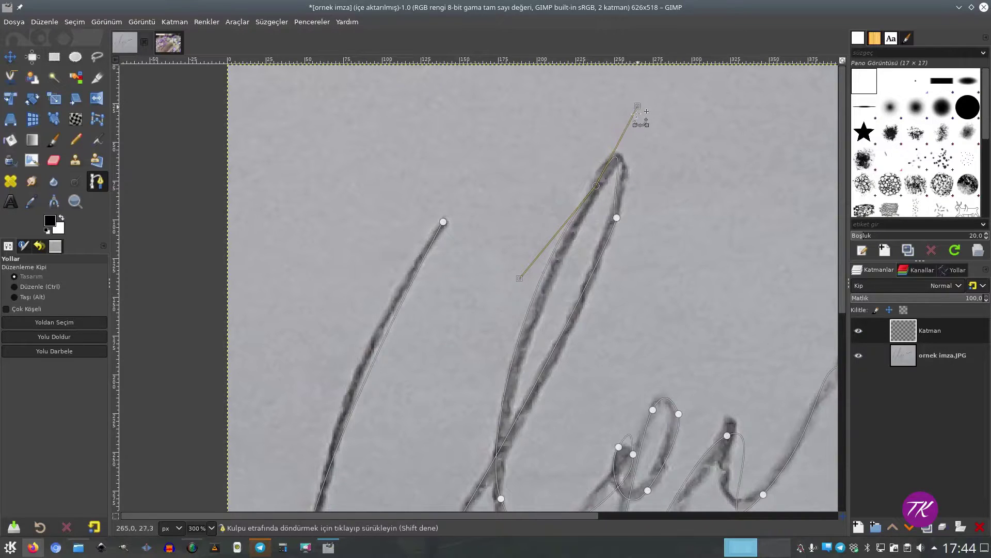
pyautogui.click(616, 218)
pyautogui.moveTo(616, 218); pyautogui.dragTo(640, 173)
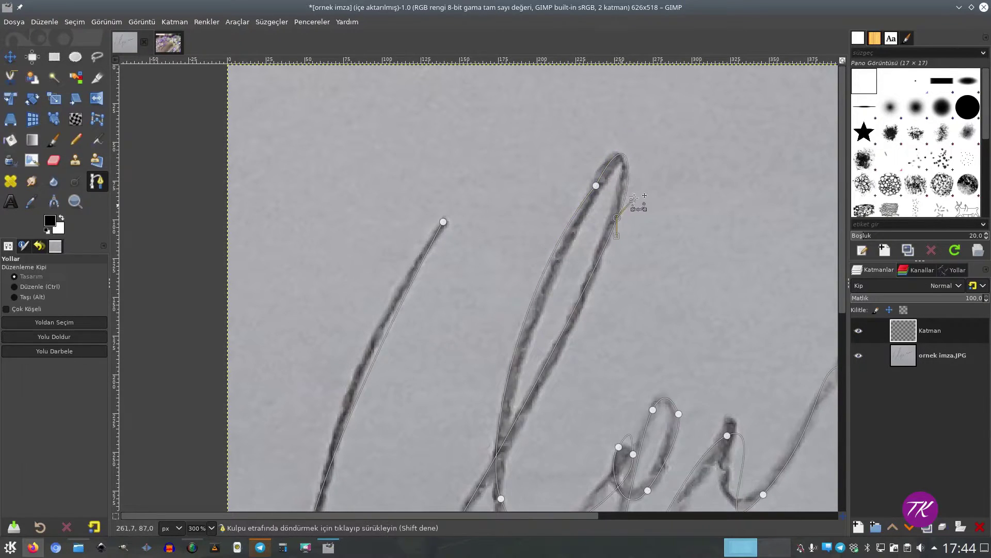
pyautogui.click(596, 185)
pyautogui.moveTo(520, 279); pyautogui.dragTo(524, 285)
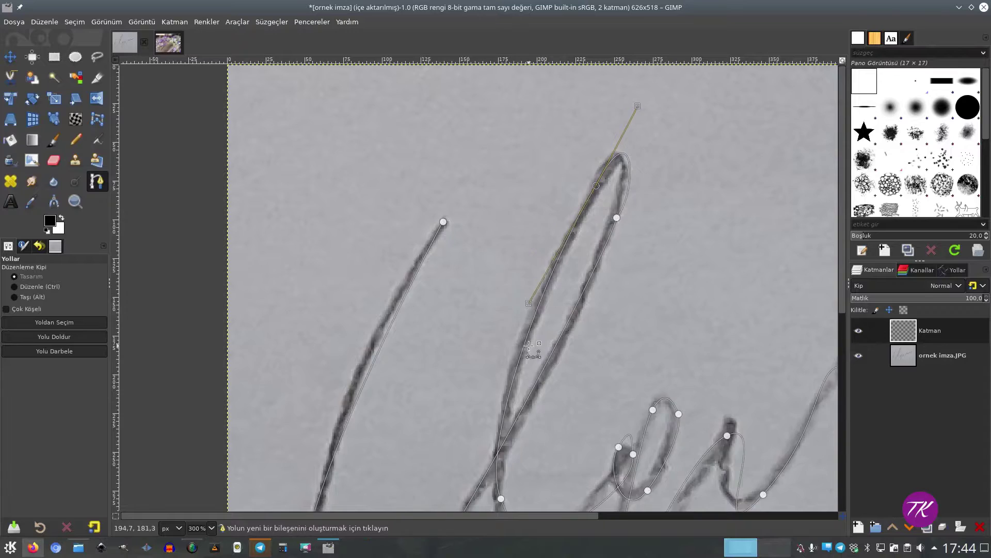
# - Adjust the curve at the tall loop's lower end, then select a small-loop anchor
pyautogui.scroll(-3, 532, 347)
pyautogui.click(501, 388)
pyautogui.moveTo(519, 430); pyautogui.dragTo(498, 432)
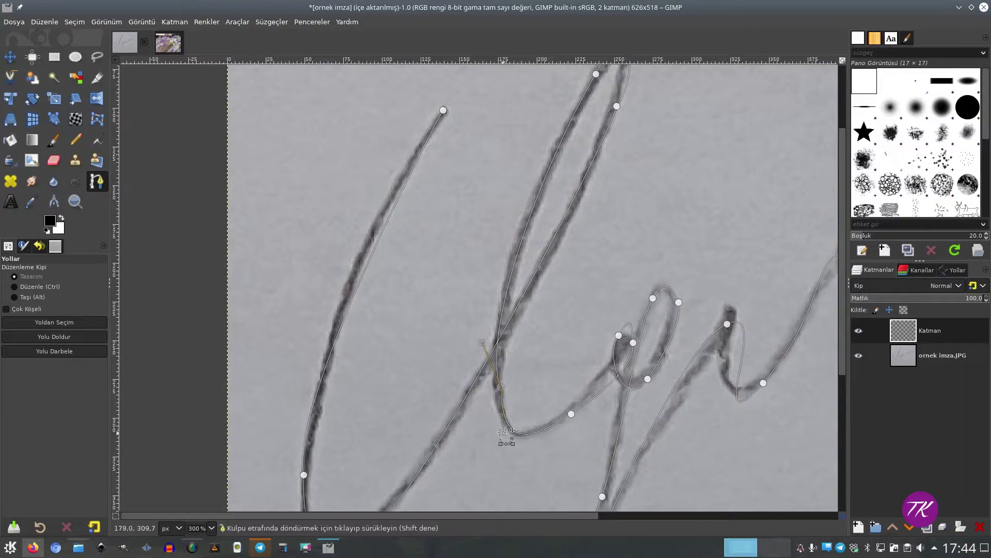
pyautogui.click(622, 333)
pyautogui.scroll(2, 625, 325)
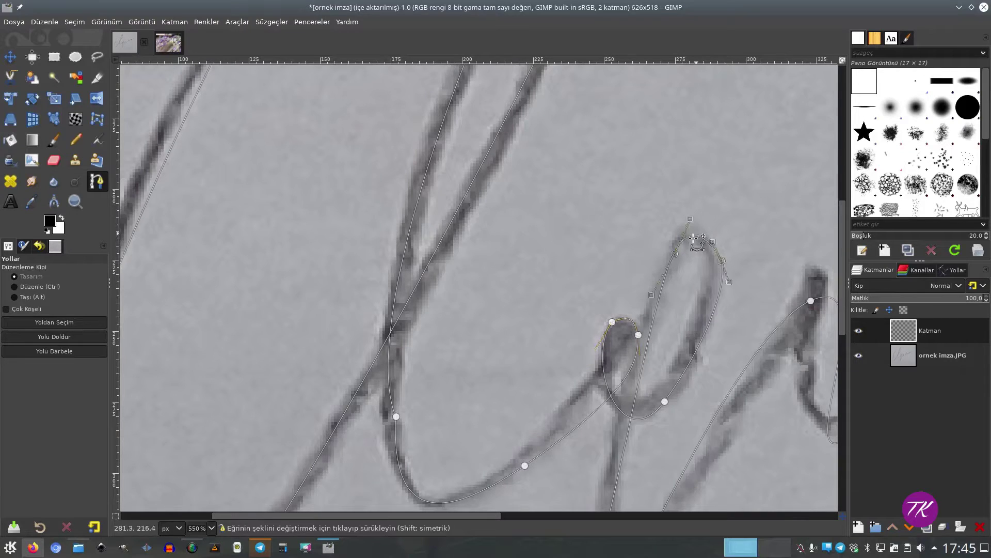
# - Reshape the curve atop the small loop and bend the following hump down along the stroke
pyautogui.click(722, 261)
pyautogui.scroll(-3, 658, 401)
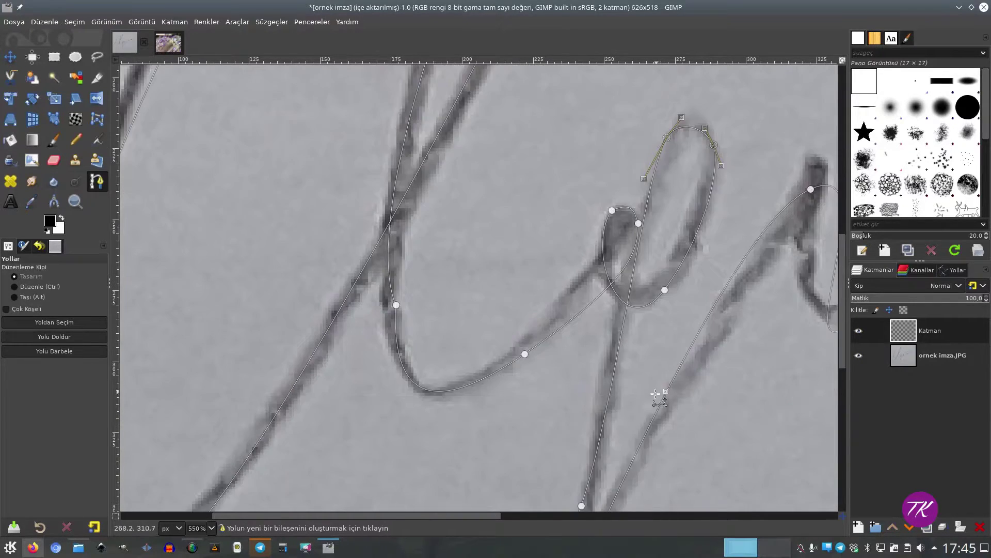
pyautogui.scroll(-1, 622, 442)
pyautogui.scroll(-3, 624, 378)
pyautogui.scroll(3, 625, 377)
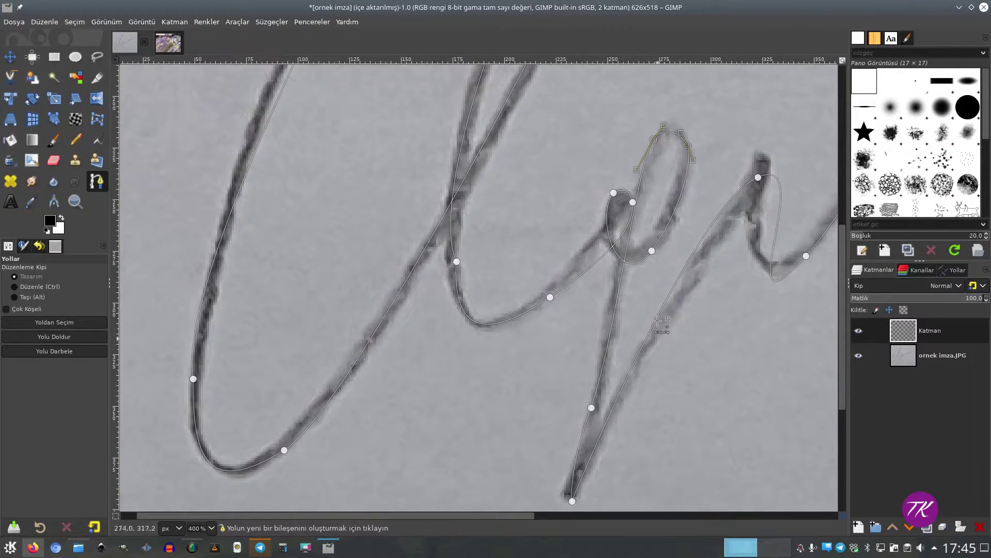
pyautogui.moveTo(758, 177)
pyautogui.mouseDown()
pyautogui.moveTo(762, 160)
pyautogui.moveTo(702, 237)
pyautogui.mouseUp()
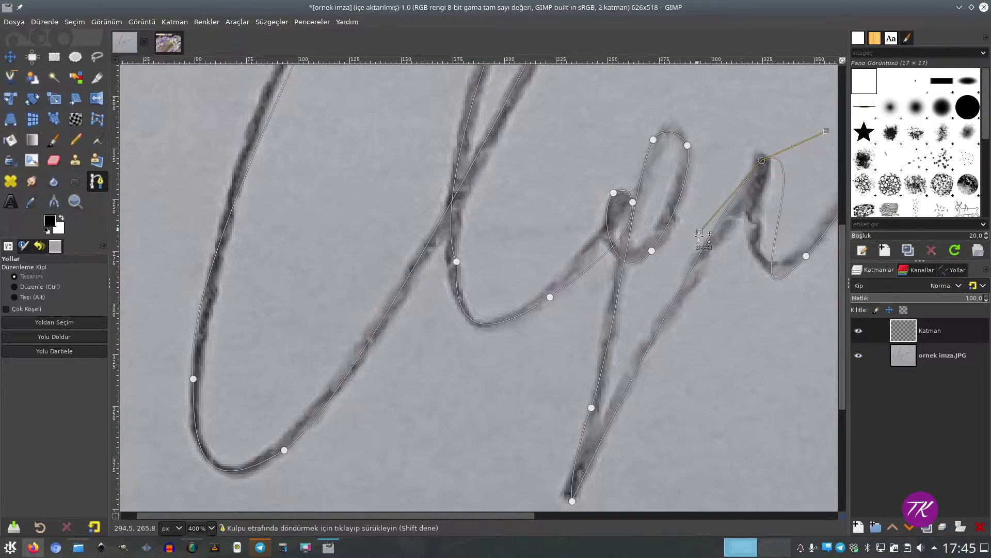
pyautogui.hscroll(5, 604, 419)
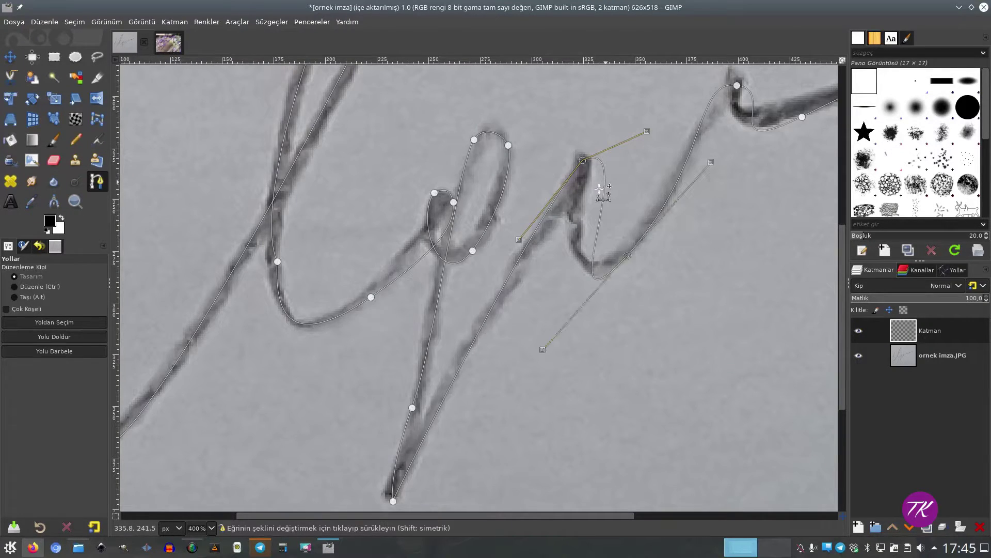
pyautogui.moveTo(600, 189); pyautogui.dragTo(594, 268)
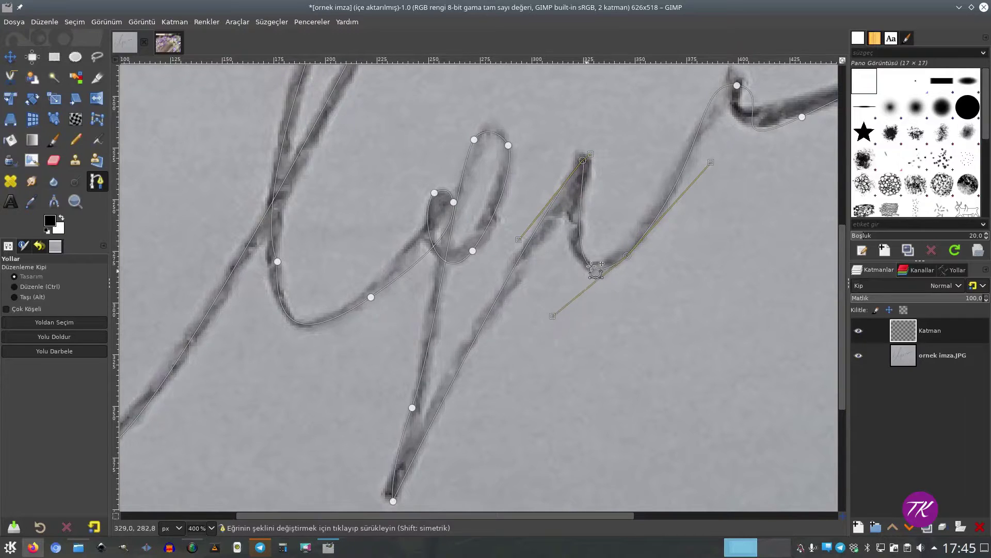
# - Bend the tail stroke's curves onto the ink line and zoom back out
pyautogui.scroll(3, 658, 248)
pyautogui.click(737, 196)
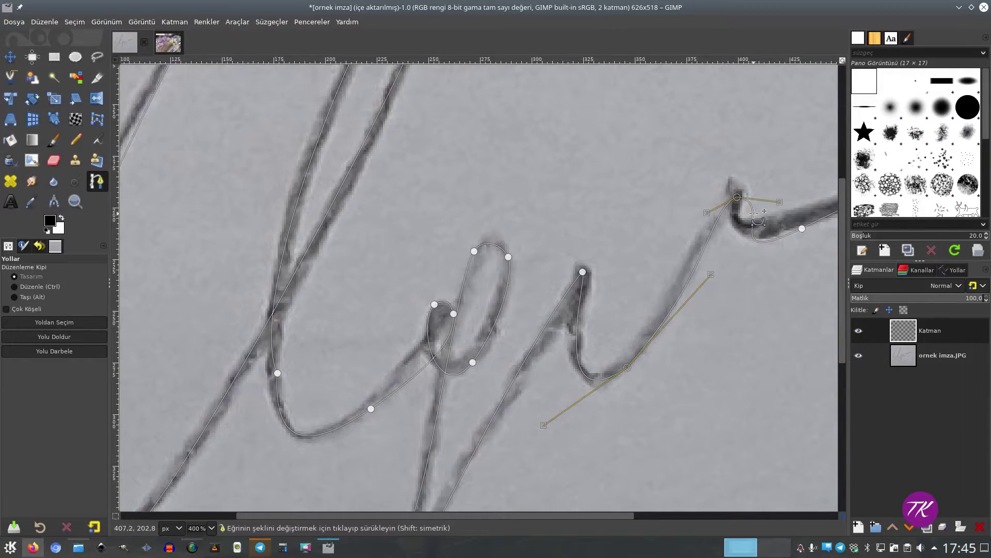
pyautogui.moveTo(753, 213); pyautogui.dragTo(743, 243)
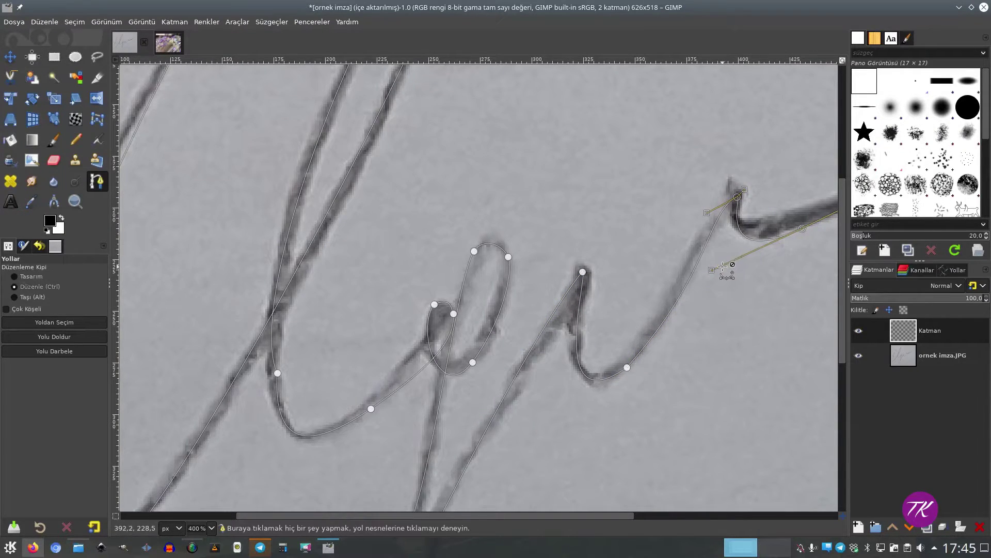
pyautogui.scroll(-1, 722, 266)
pyautogui.hscroll(5, 713, 276)
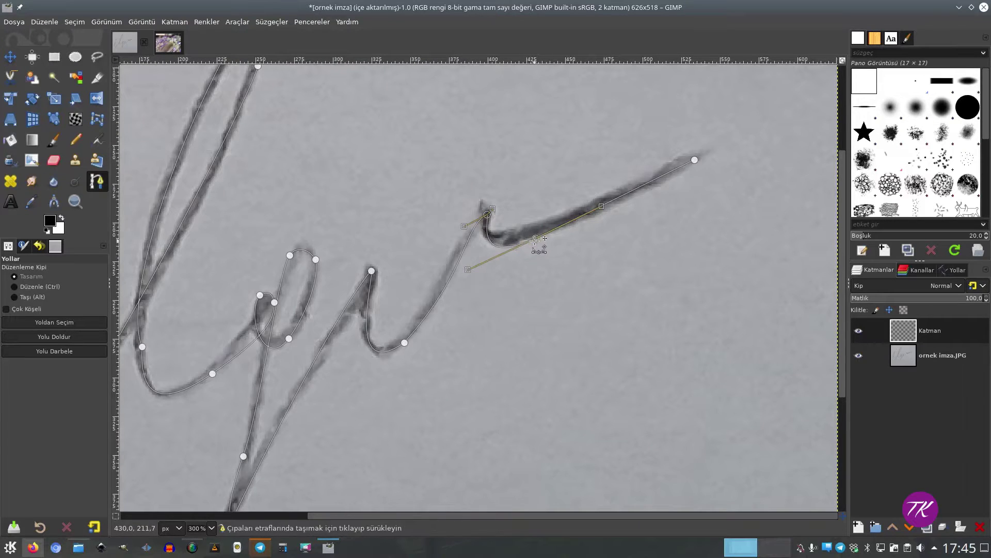
pyautogui.moveTo(535, 238); pyautogui.dragTo(536, 233)
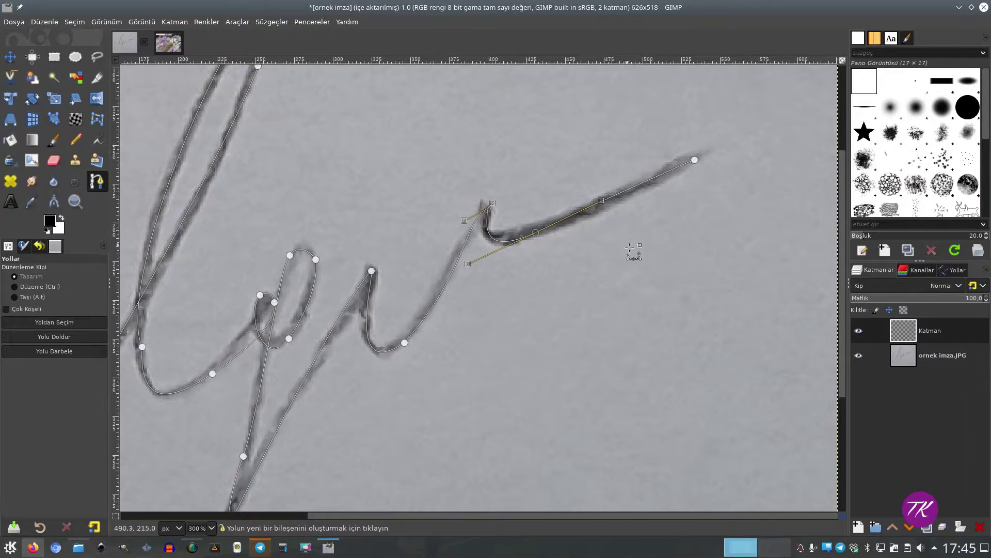
pyautogui.scroll(-2, 555, 321)
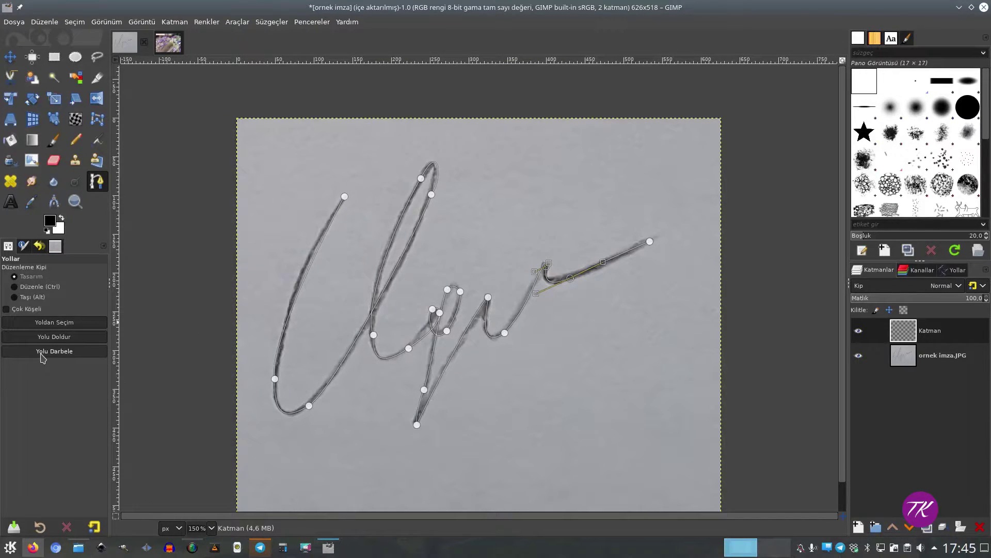
# - Set up the path stroke as a 10 px solid-colour line with round caps and joins
pyautogui.click(41, 354)
pyautogui.moveTo(100, 258); pyautogui.dragTo(694, 193)
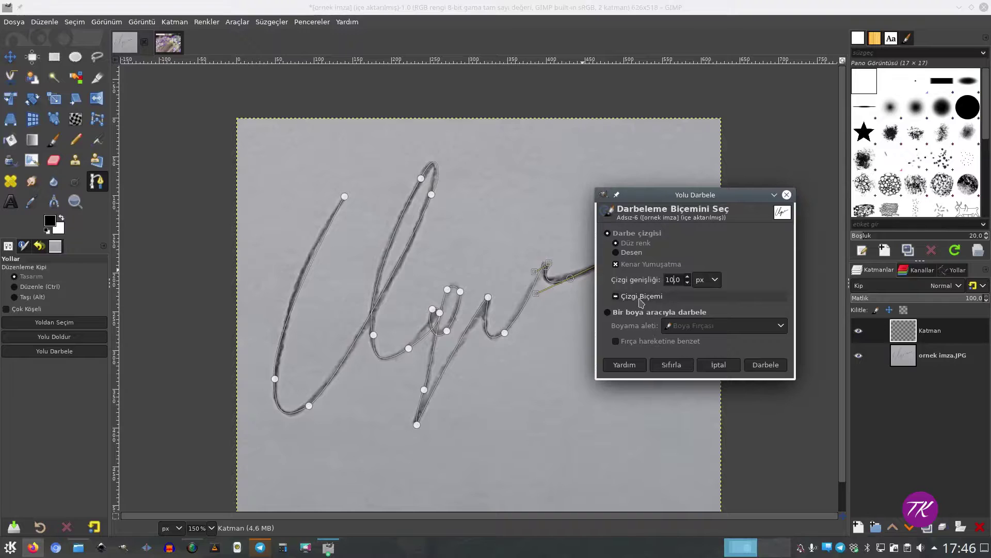
pyautogui.click(639, 298)
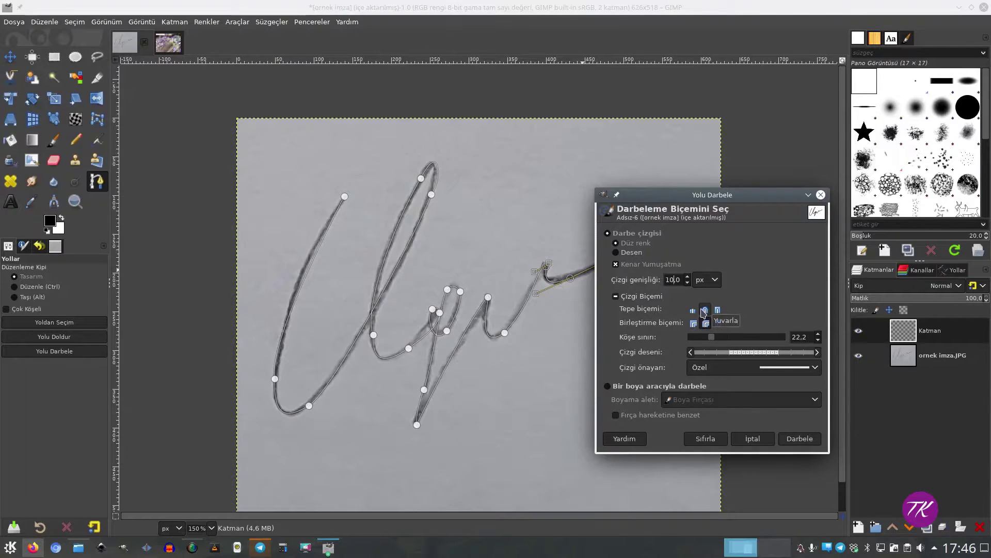
pyautogui.click(705, 310)
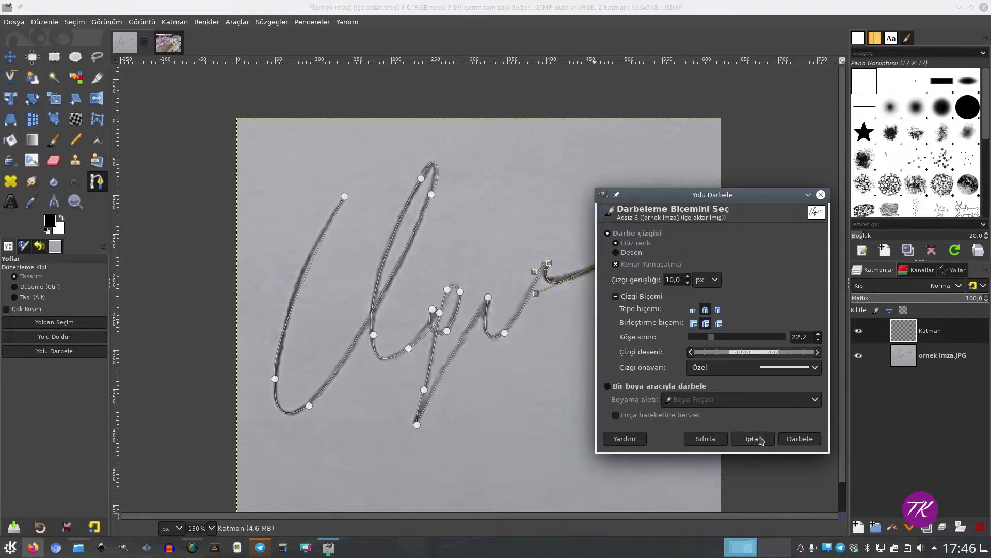
# - Stroke the path in black on Katman and hide the ornek imza.JPG scan layer
pyautogui.click(800, 439)
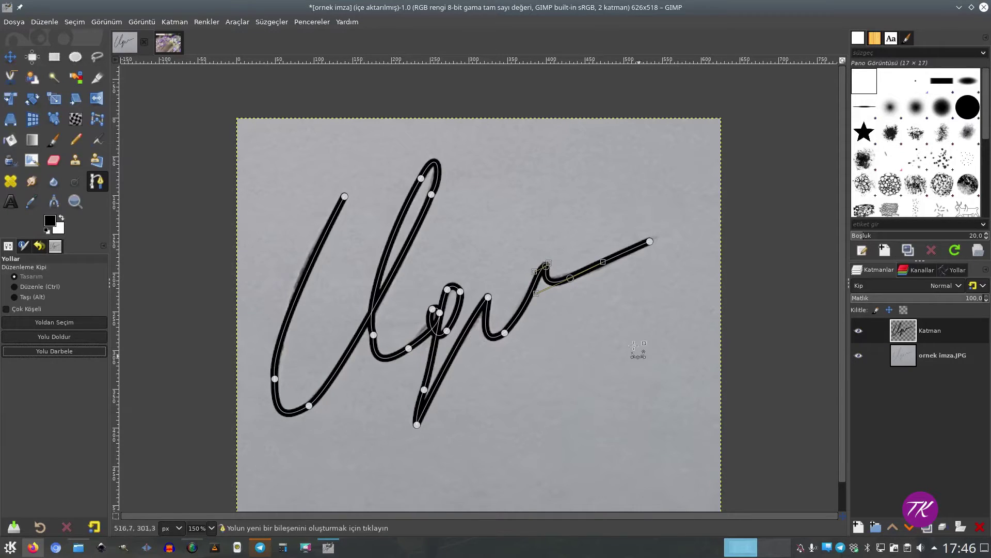
pyautogui.click(8, 60)
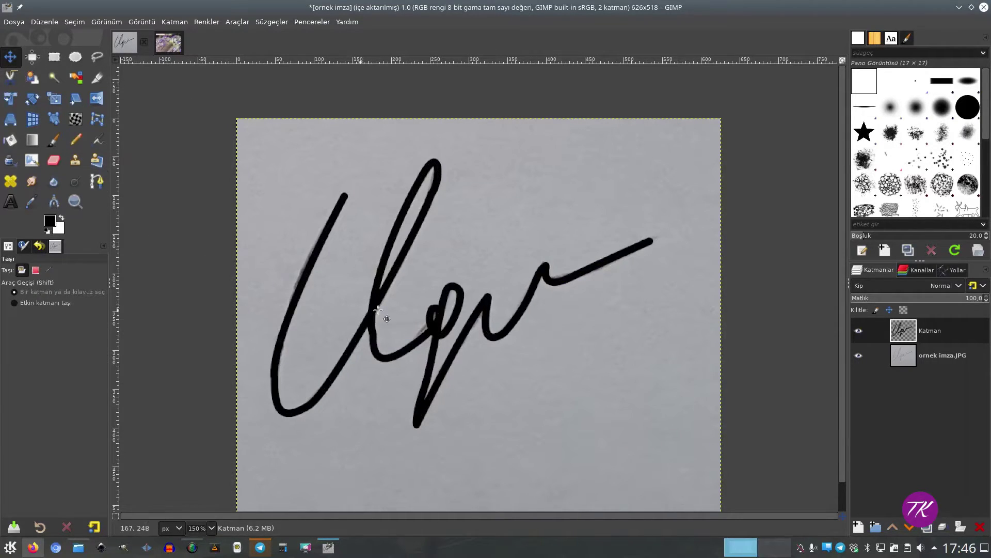
pyautogui.click(859, 356)
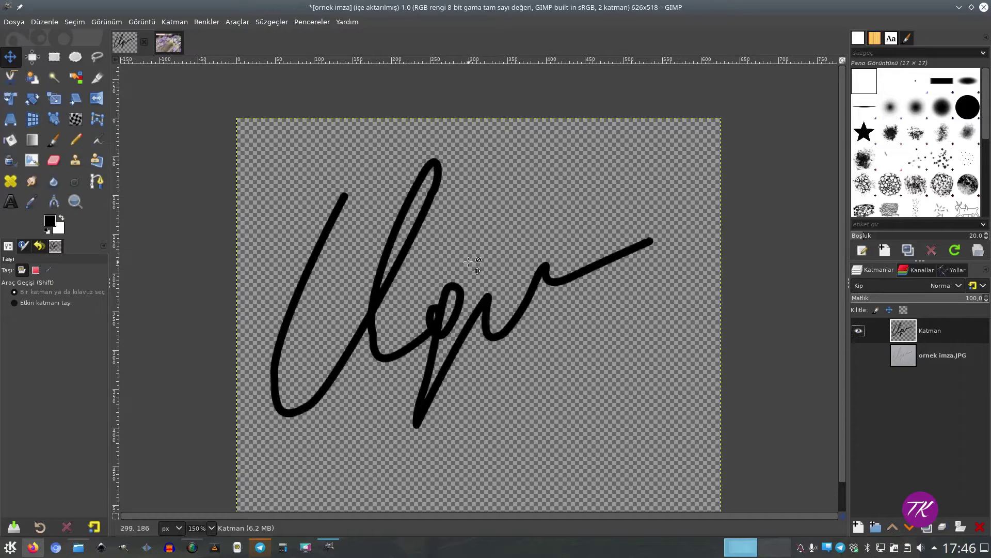
pyautogui.click(14, 23)
pyautogui.click(35, 126)
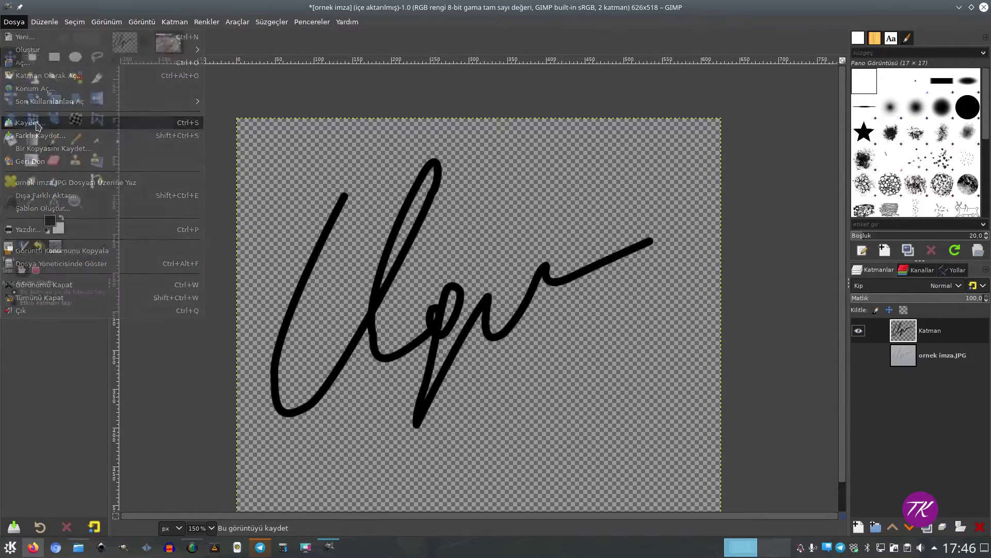
pyautogui.moveTo(136, 26); pyautogui.dragTo(77, 24)
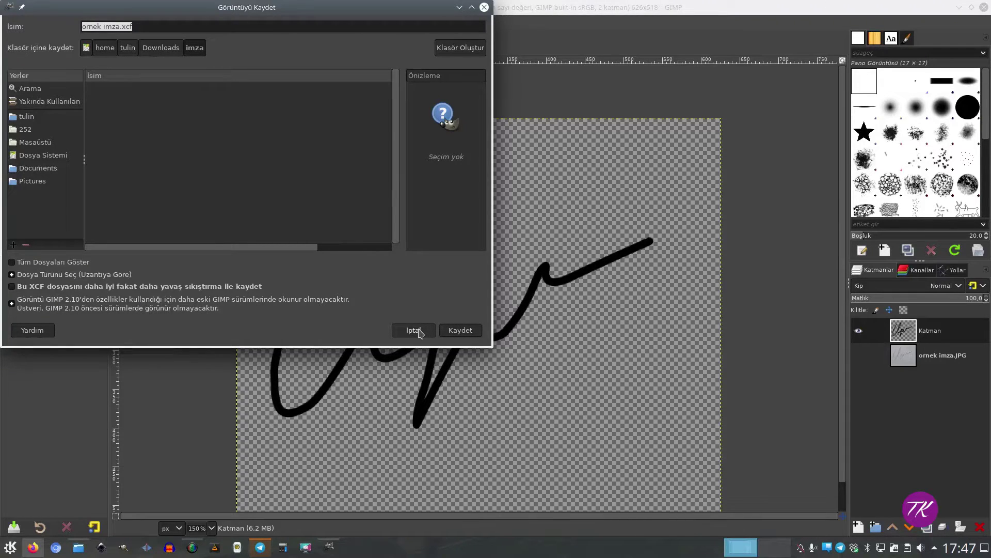
pyautogui.click(413, 330)
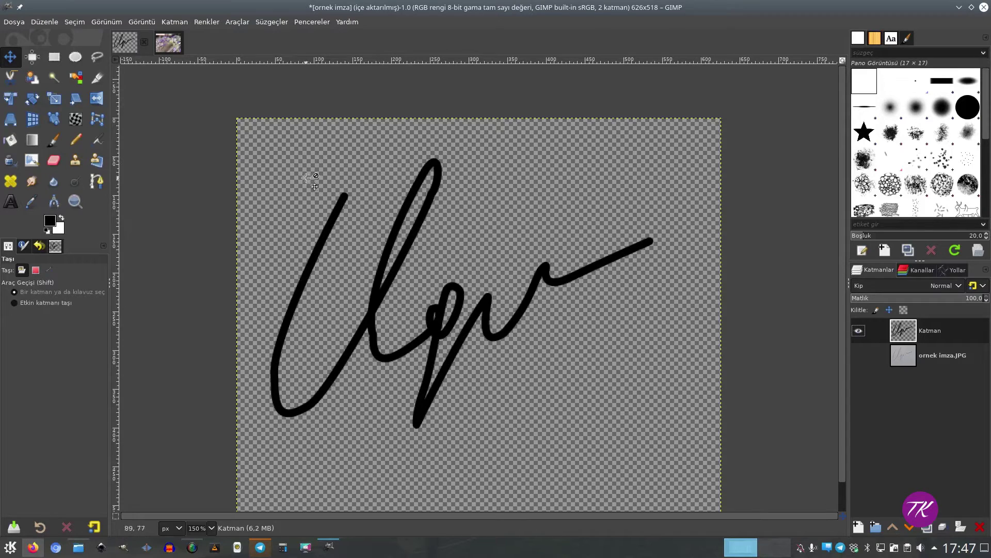
pyautogui.click(7, 22)
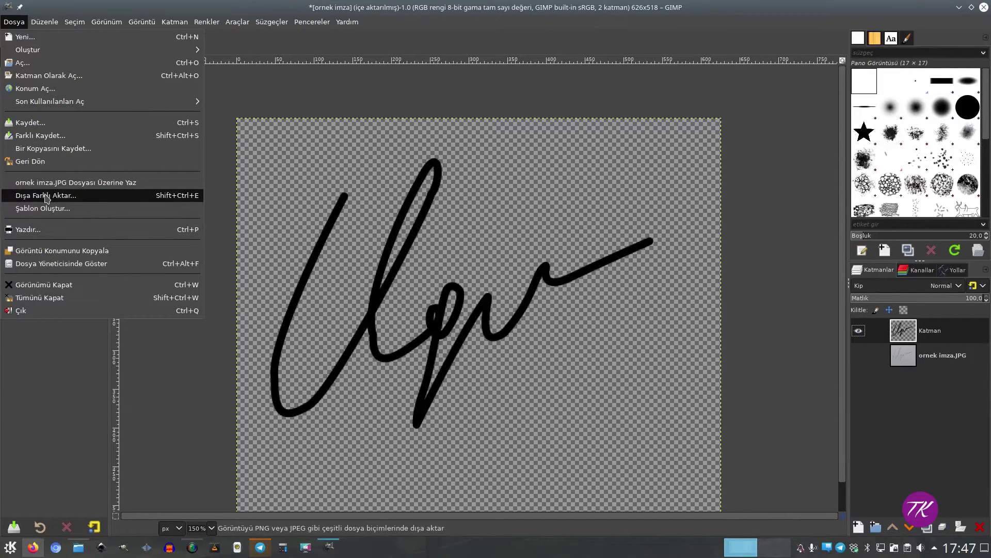
pyautogui.click(280, 97)
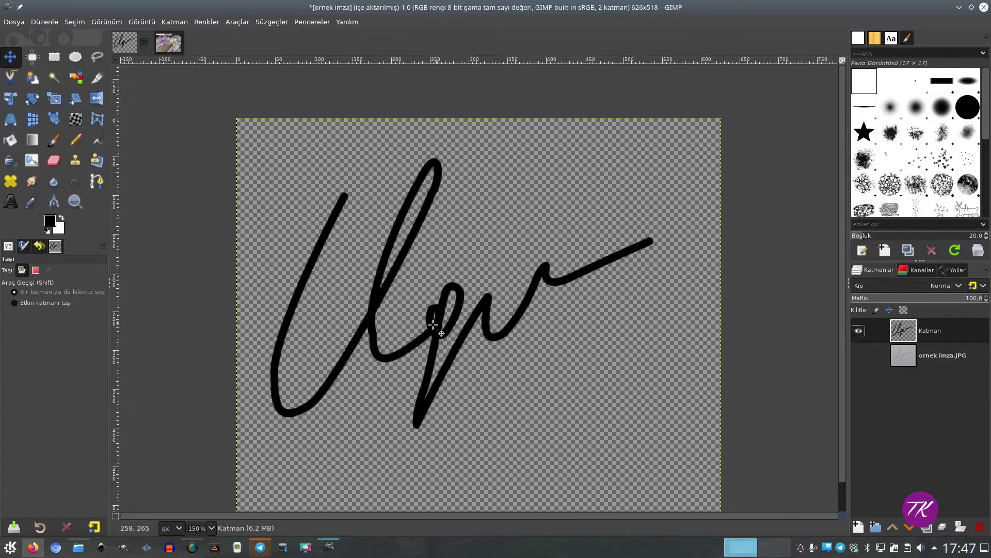
# - Crop the image tightly around the signature to 514×377
pyautogui.scroll(-1, 369, 331)
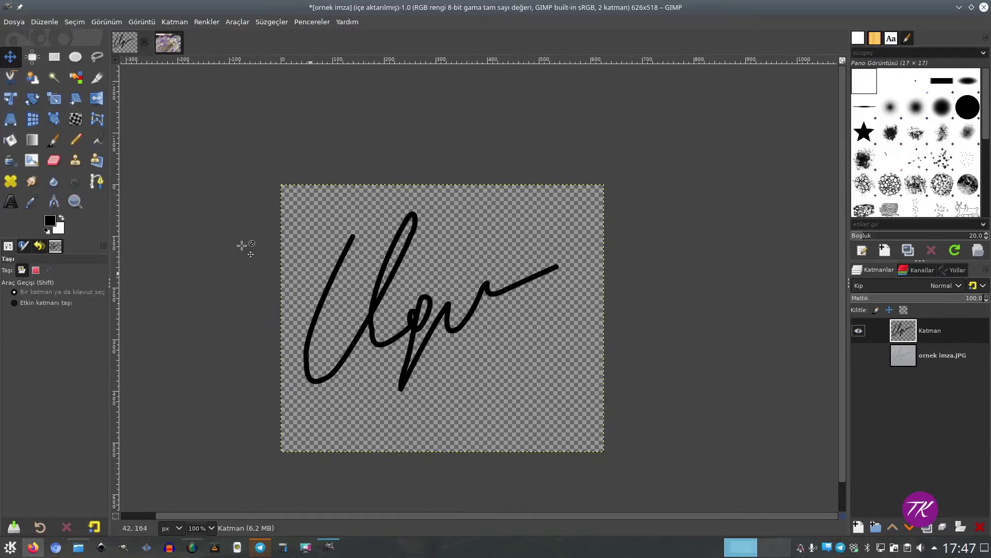
pyautogui.click(95, 77)
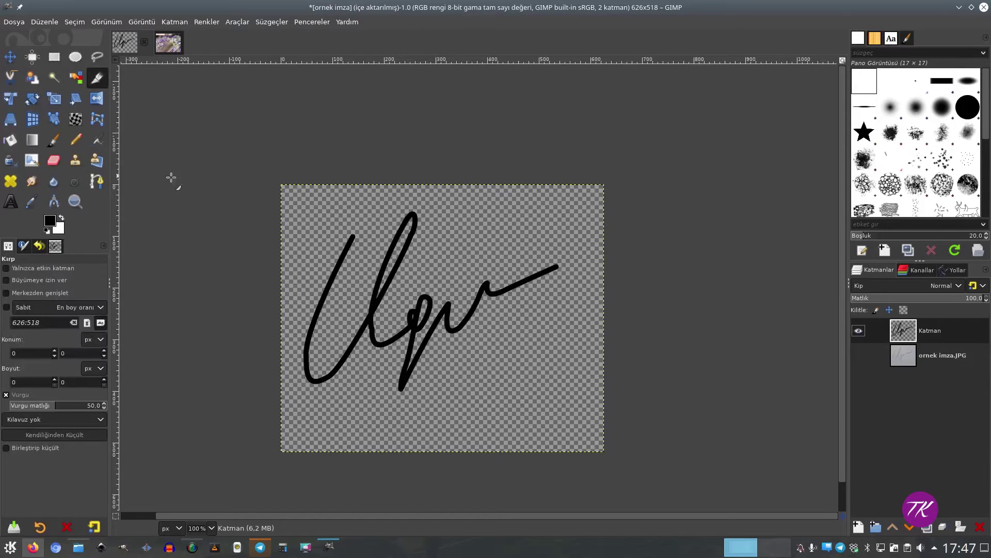
pyautogui.moveTo(301, 202)
pyautogui.mouseDown()
pyautogui.moveTo(555, 378)
pyautogui.moveTo(565, 396)
pyautogui.mouseUp()
pyautogui.click(314, 215)
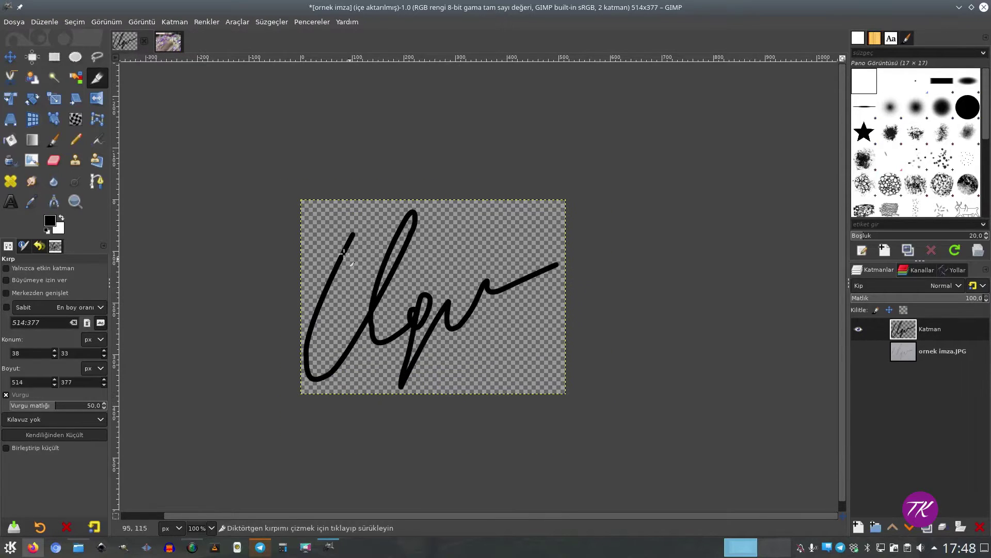
# - Copy the Katman signature layer to the clipboard via Edit > Copy
pyautogui.click(9, 56)
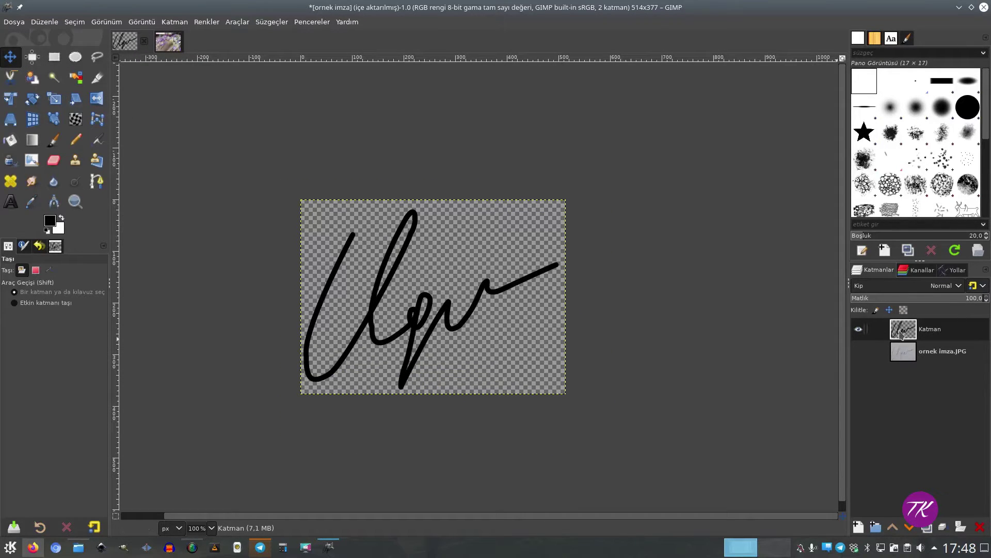
pyautogui.click(39, 23)
pyautogui.click(59, 101)
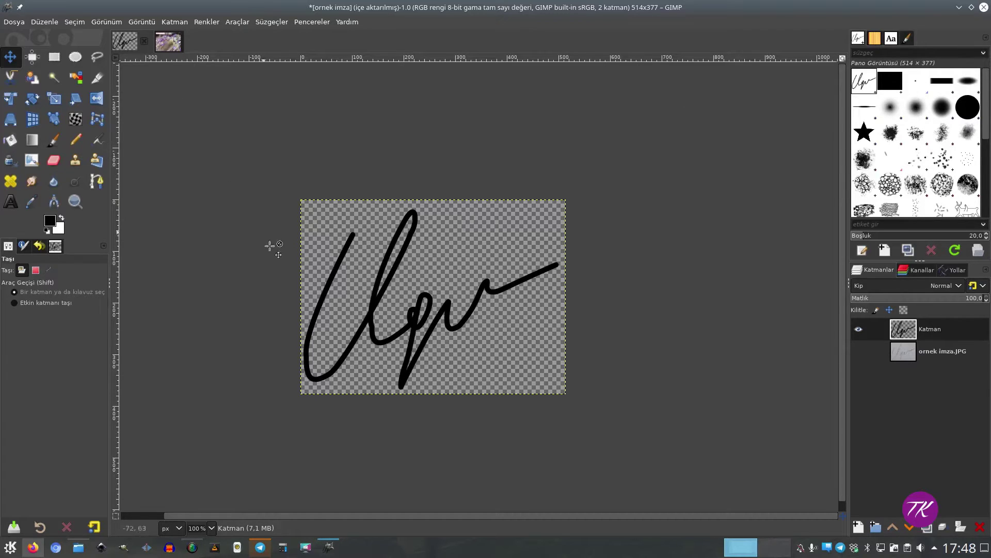
# - Create a new brush from the clipboard signature with brush name and file name imza
pyautogui.click(46, 23)
pyautogui.moveTo(67, 175)
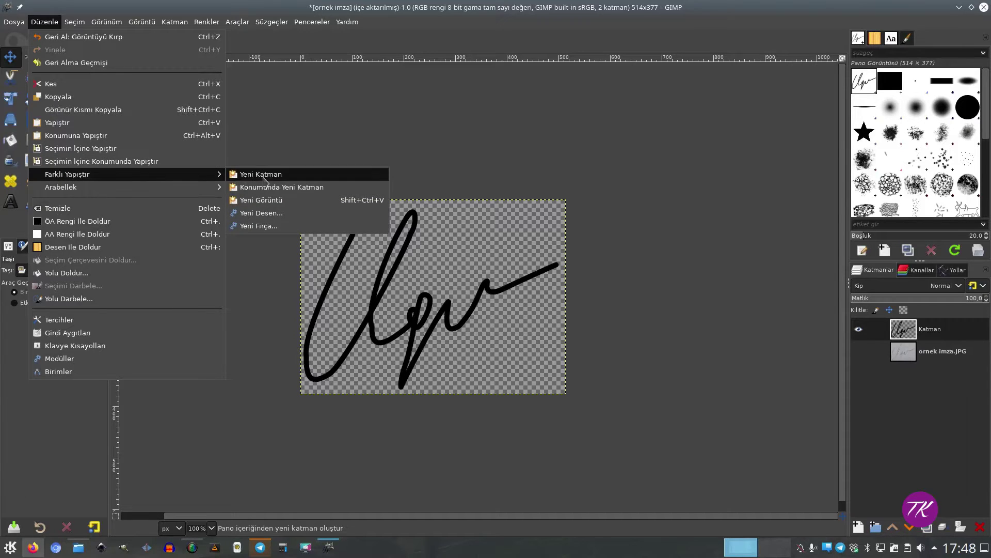
pyautogui.click(259, 227)
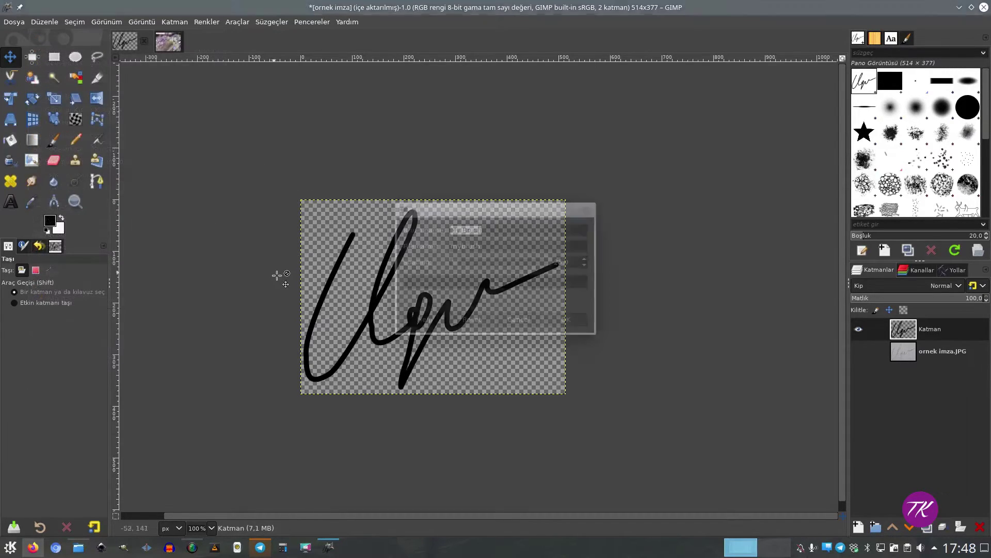
pyautogui.tripleClick(497, 229)
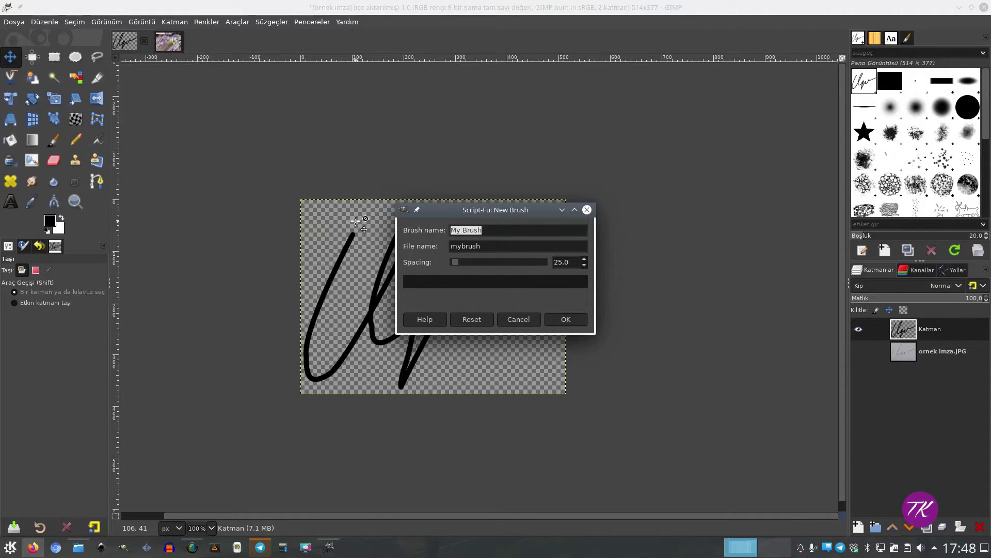
pyautogui.write('imza')
pyautogui.doubleClick(491, 248)
pyautogui.write('i')
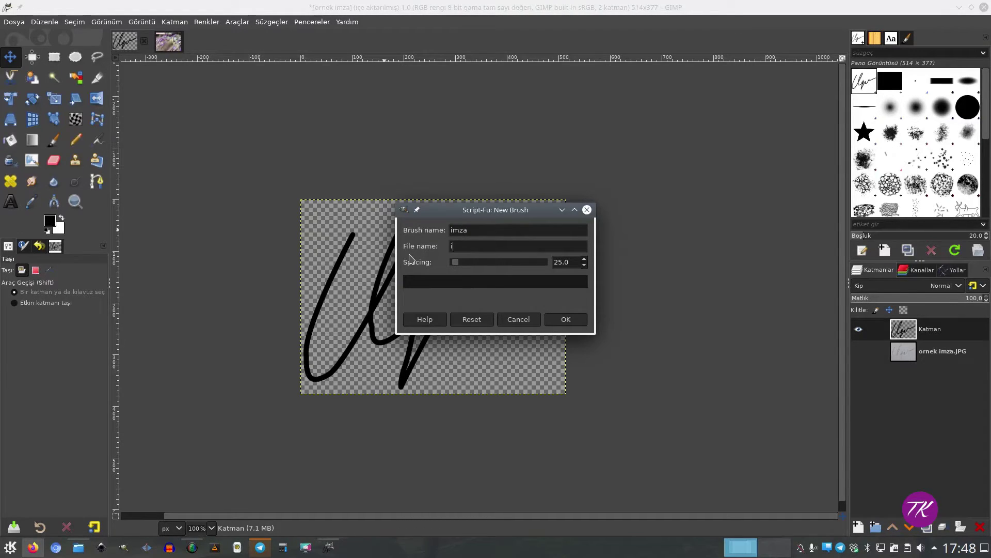
pyautogui.write('mza')
pyautogui.click(566, 319)
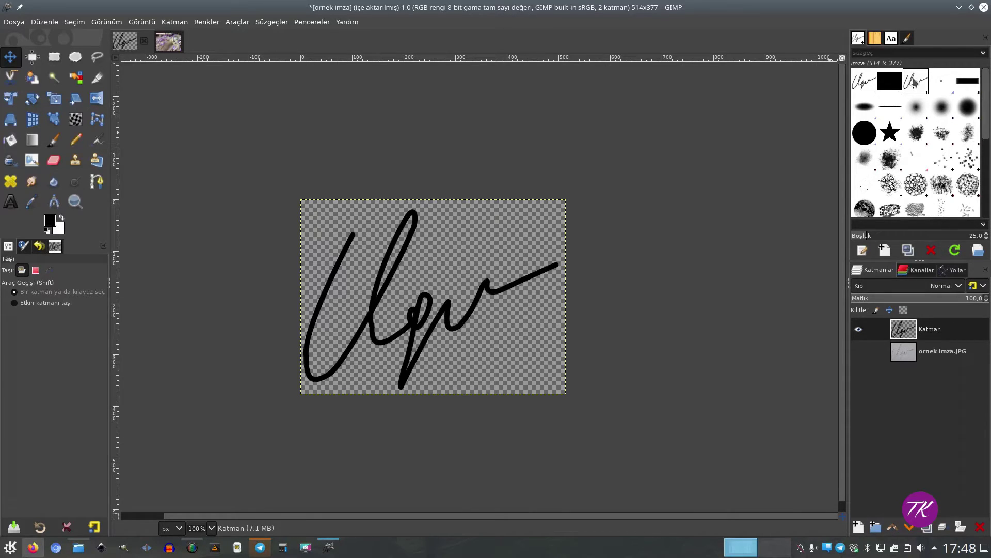
# - In Dolphin, copy imza4.gbr from GIMP's 2.10 brushes folder and return to GIMP
pyautogui.click(78, 548)
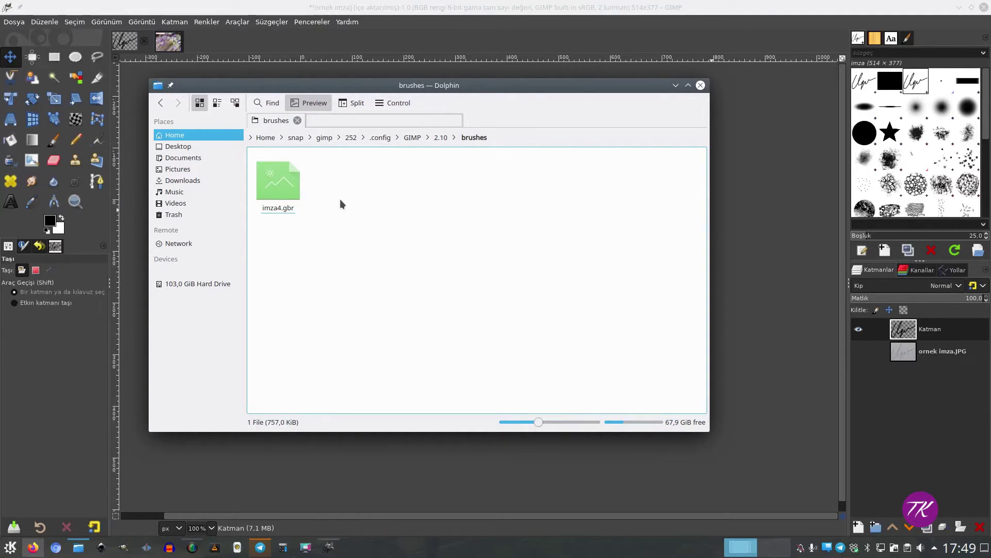
pyautogui.moveTo(278, 186)
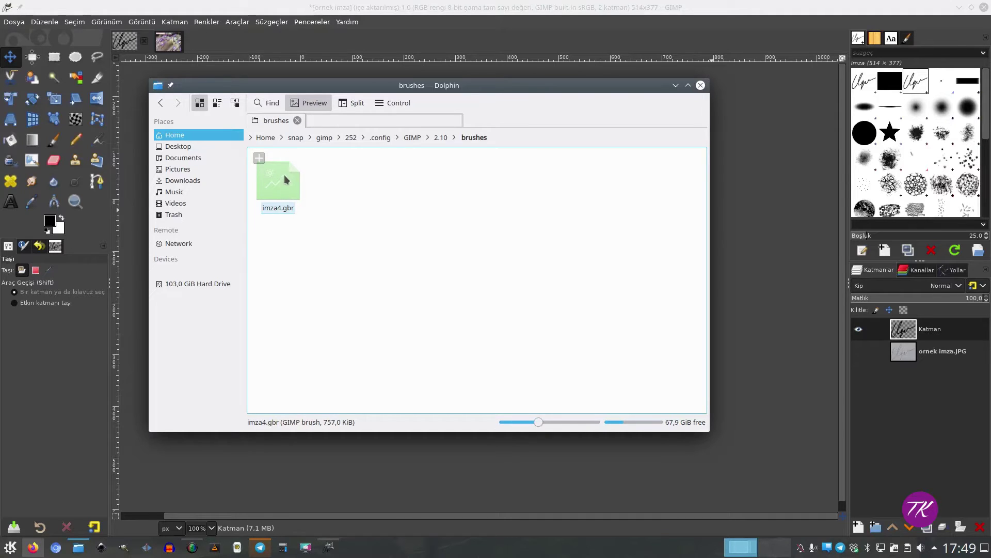
pyautogui.click(281, 173)
pyautogui.rightClick(280, 173)
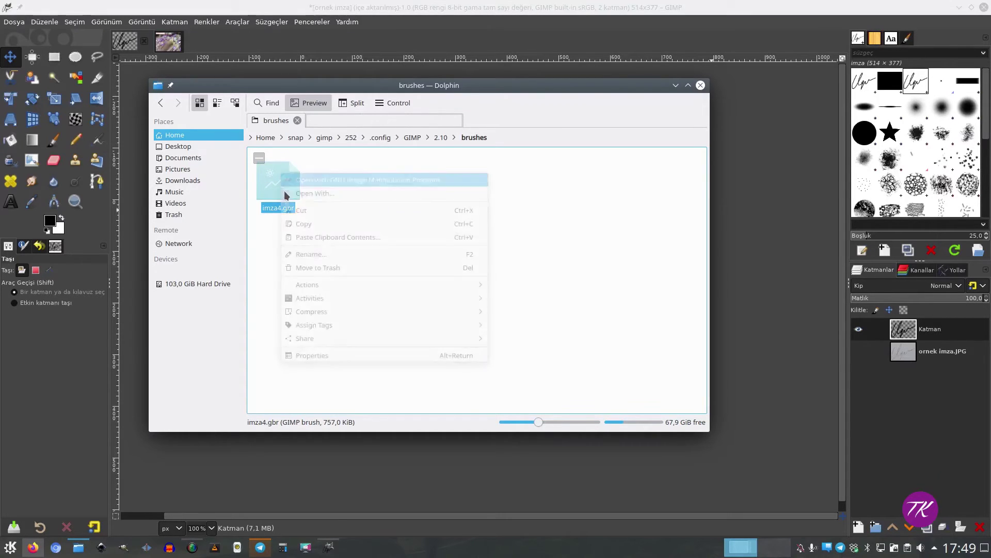
pyautogui.click(310, 227)
pyautogui.click(371, 215)
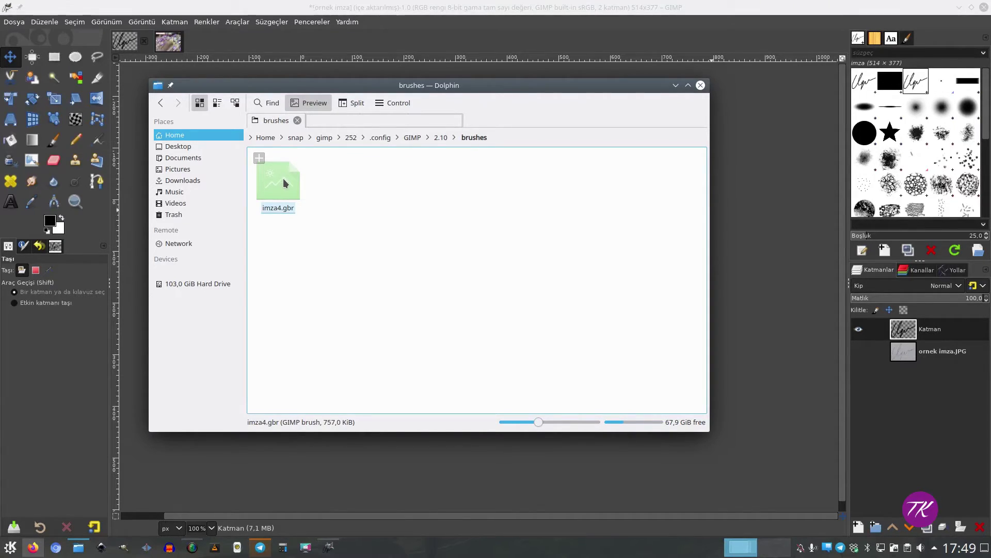
pyautogui.click(757, 53)
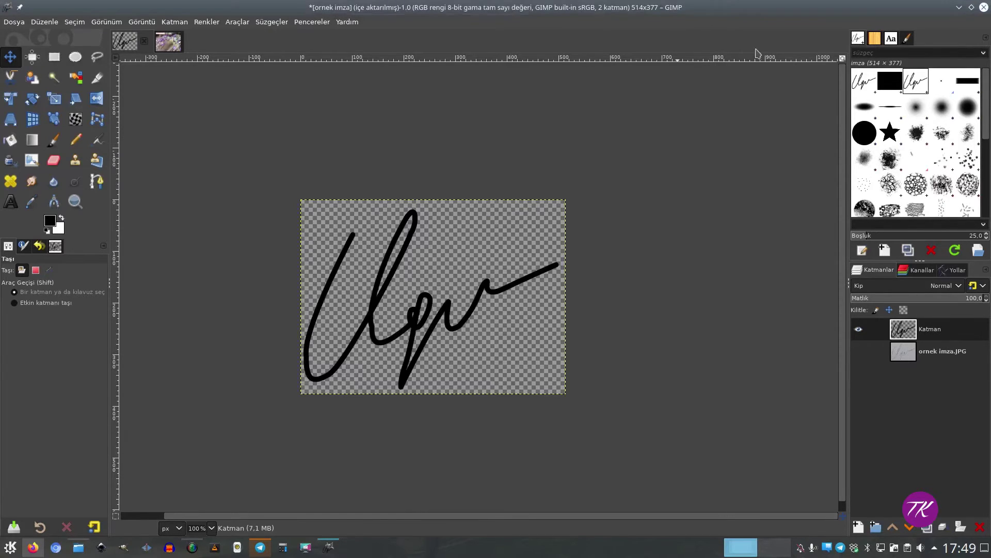
# - Refresh the brushes so imza is listed, then show the 3264x2448 wisteria photo
pyautogui.click(955, 251)
pyautogui.click(168, 46)
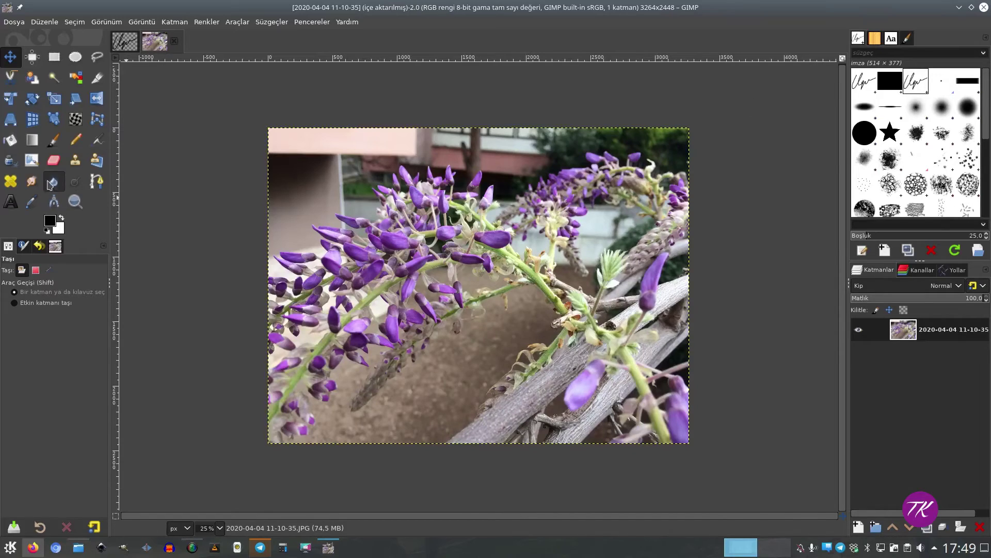
# - Stamp the imza signature with the Paintbrush onto a new transparent Katman layer at the photo's lower right
pyautogui.click(53, 140)
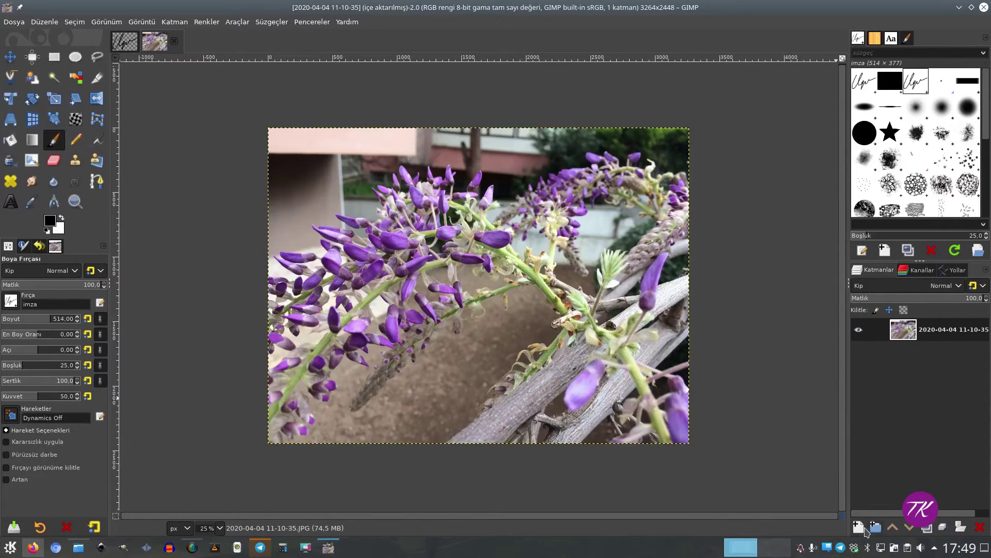
pyautogui.click(858, 526)
pyautogui.click(960, 527)
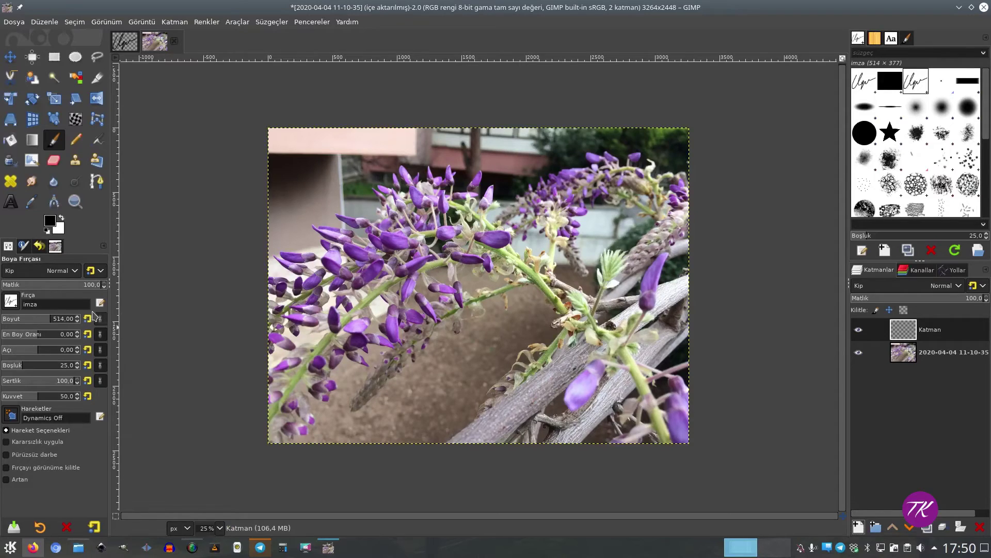
pyautogui.click(640, 402)
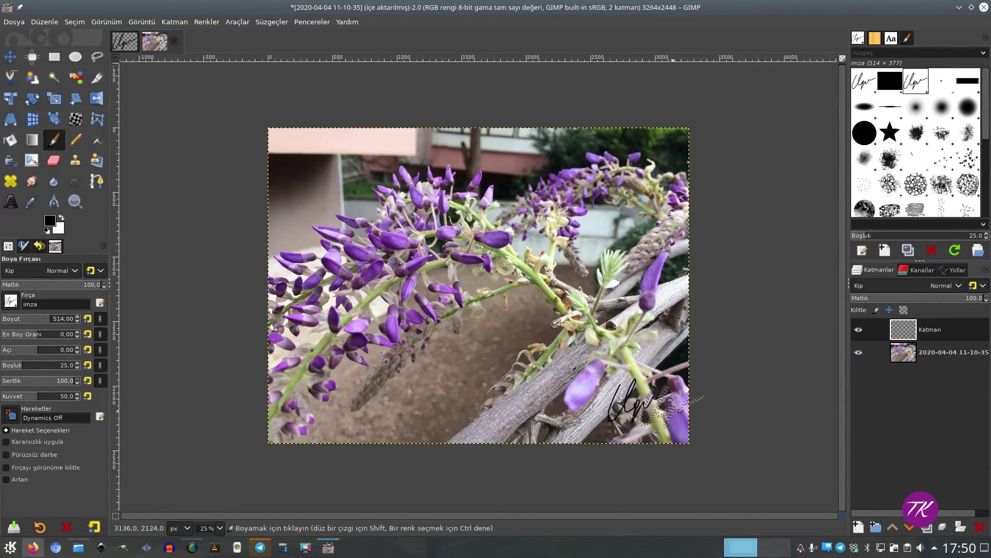
pyautogui.scroll(1, 635, 433)
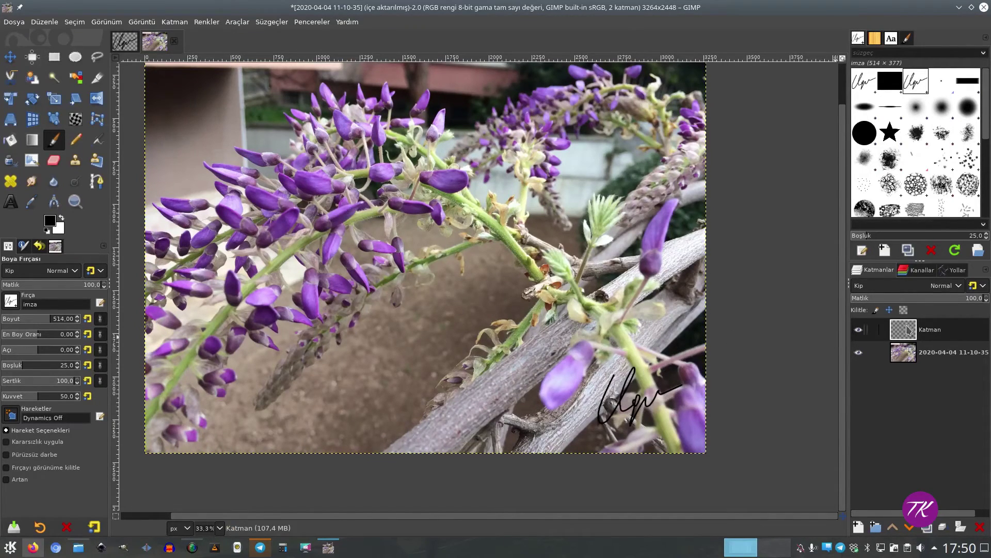
pyautogui.click(857, 527)
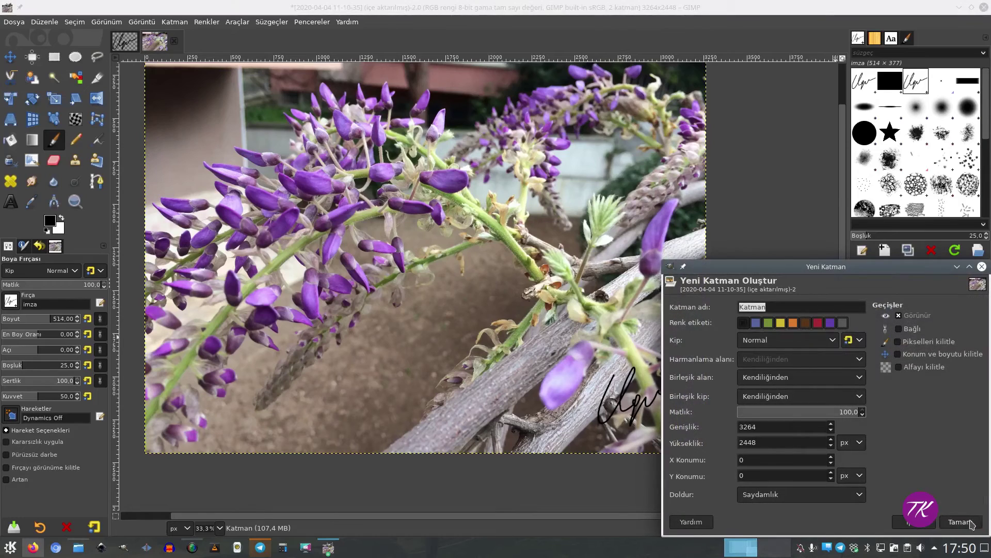
# - Create layer Katman #1 and stamp a size-1024 imza signature across the photo's centre
pyautogui.press('Return')
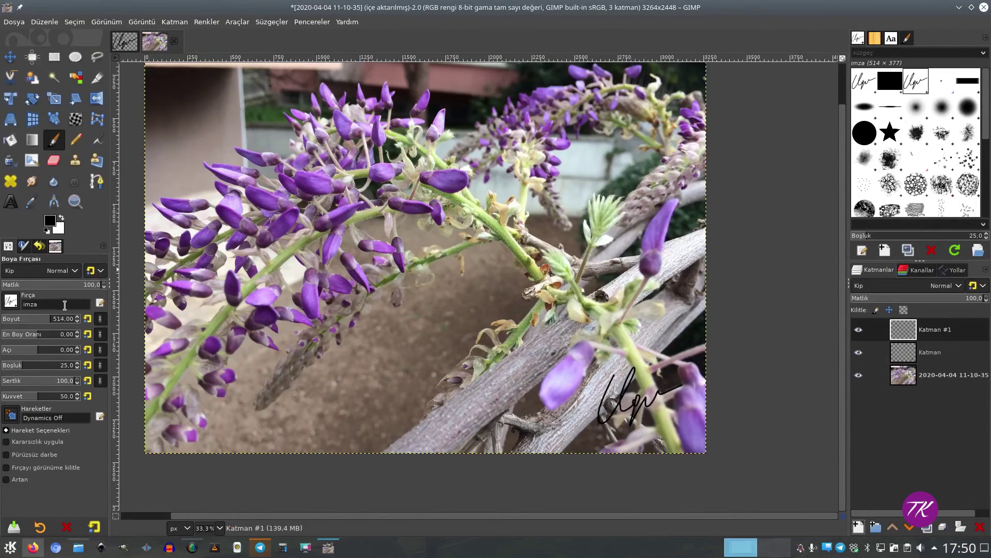
pyautogui.moveTo(60, 320); pyautogui.dragTo(75, 320)
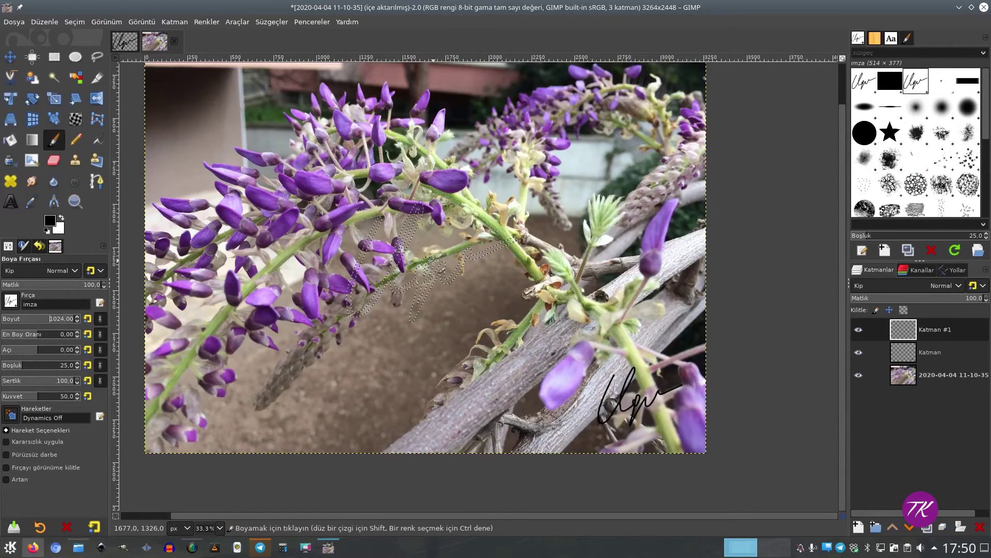
pyautogui.click(432, 260)
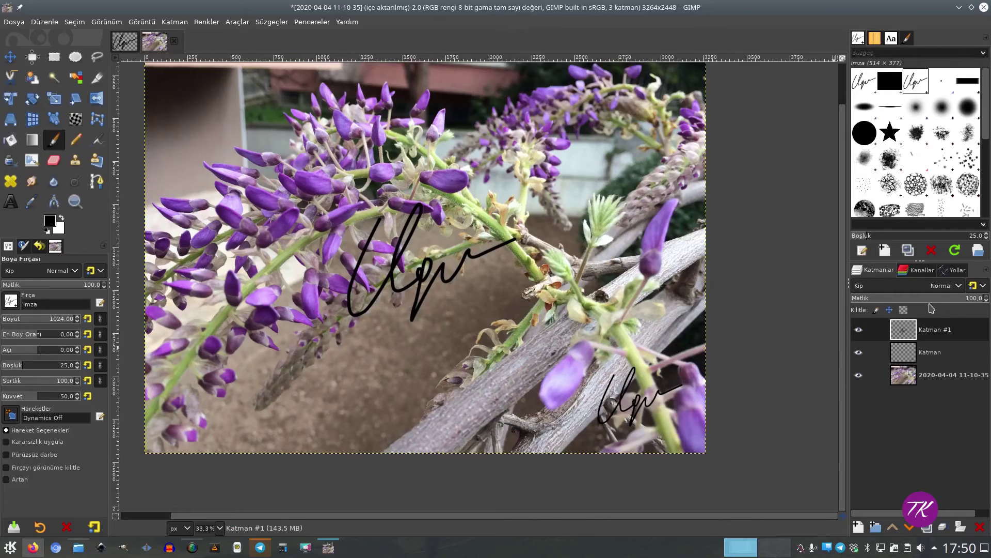
# - Lower the Katman #1 layer opacity to 32.3 and switch to the Move tool
pyautogui.click(900, 298)
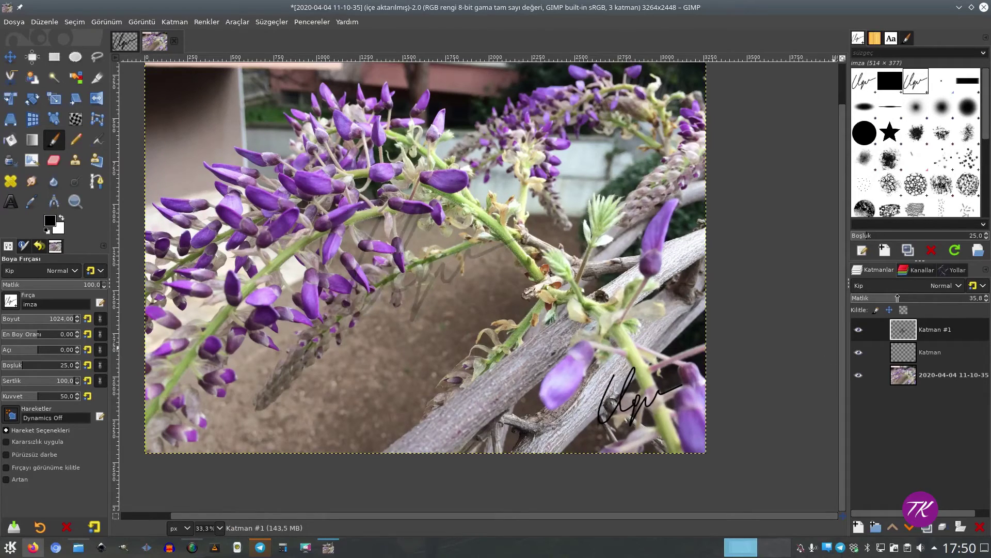
pyautogui.hscroll(-2, 439, 336)
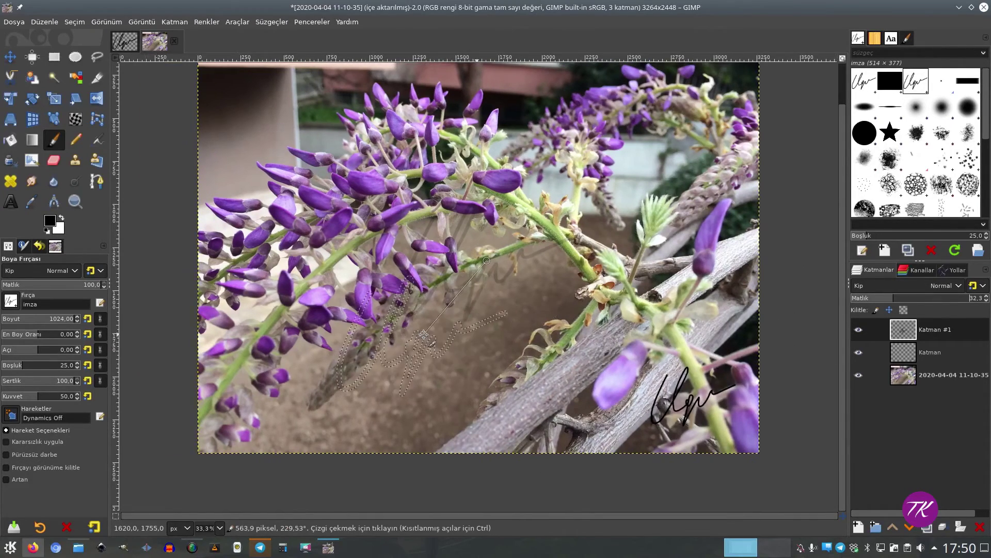
pyautogui.scroll(1, 462, 335)
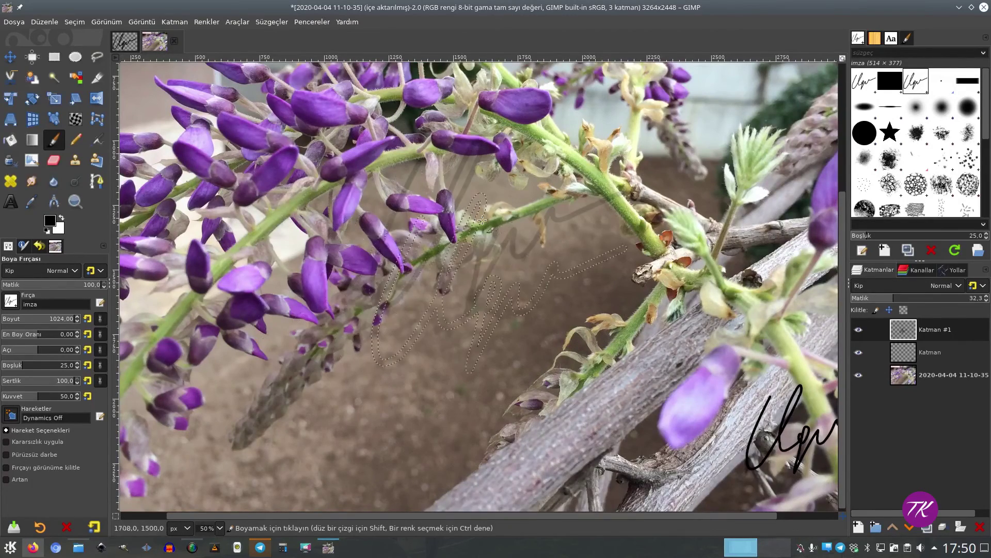
pyautogui.click(10, 56)
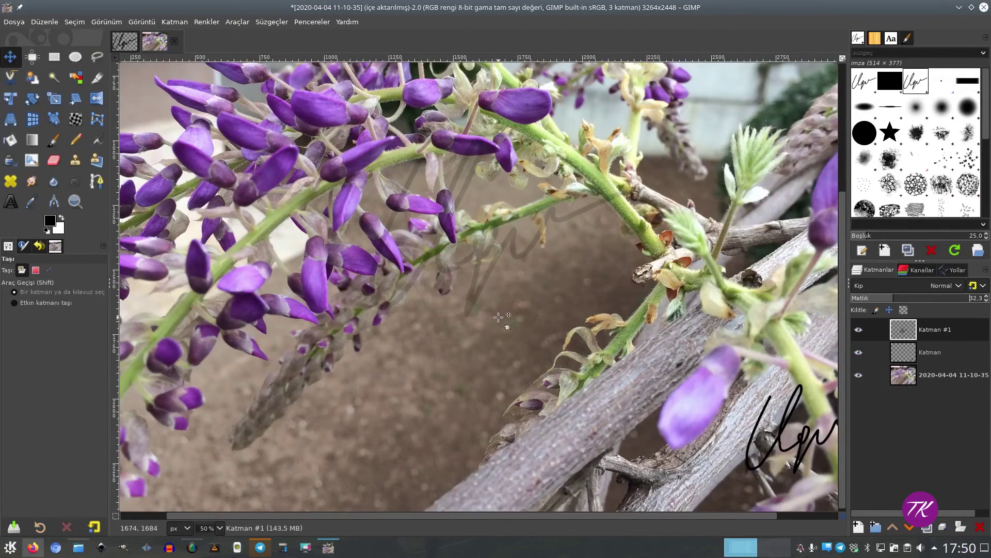
pyautogui.scroll(-1, 499, 318)
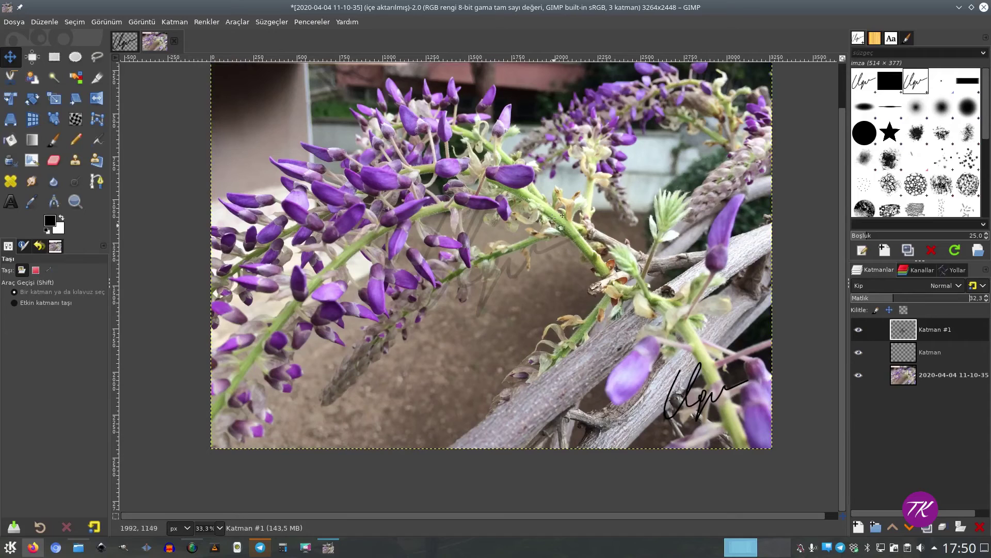